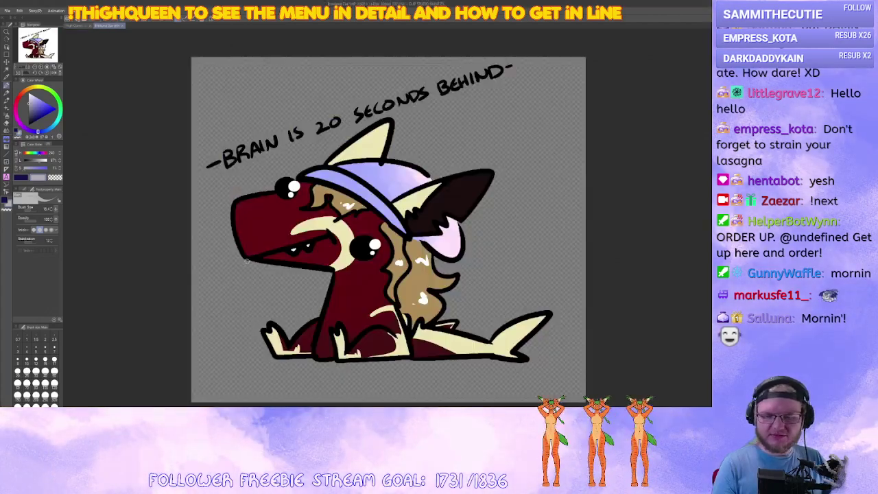
{"action": "left_click_drag", "start_coordinate": [591, 278], "coordinate": [562, 274]}
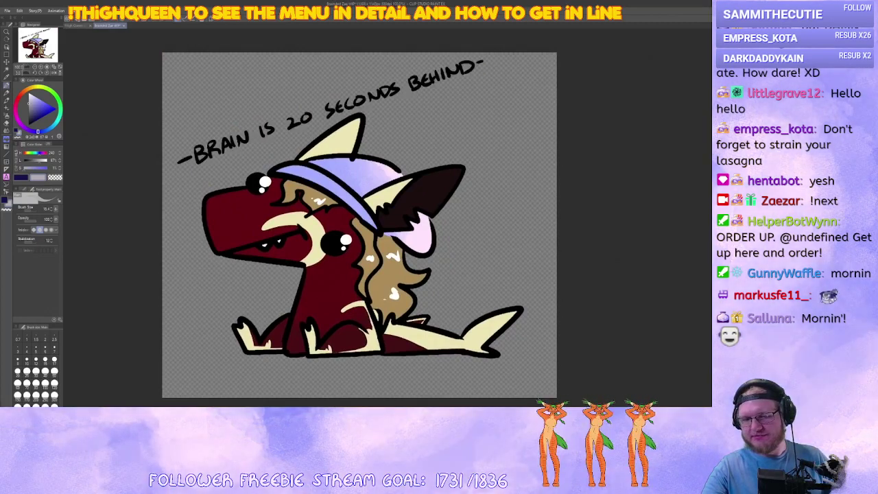
{"action": "left_click_drag", "start_coordinate": [677, 91], "coordinate": [672, 94]}
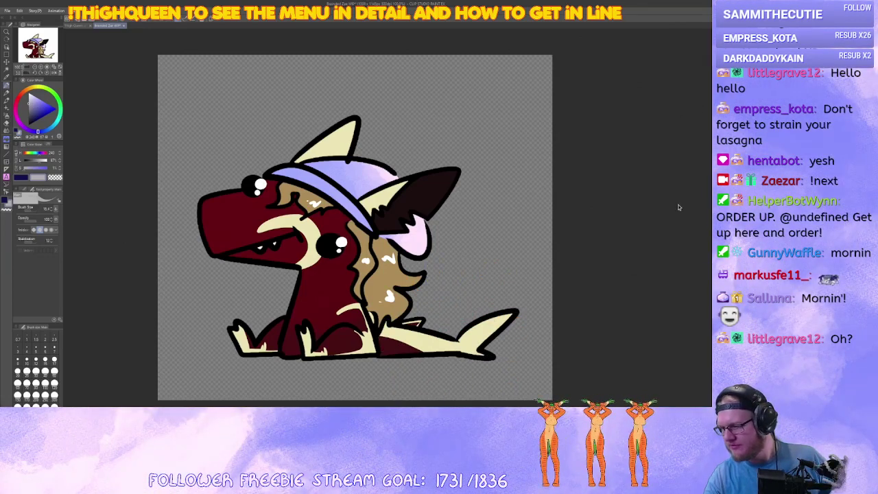
{"action": "left_click_drag", "start_coordinate": [662, 235], "coordinate": [584, 233]}
{"action": "key", "text": "ctrl+t"}
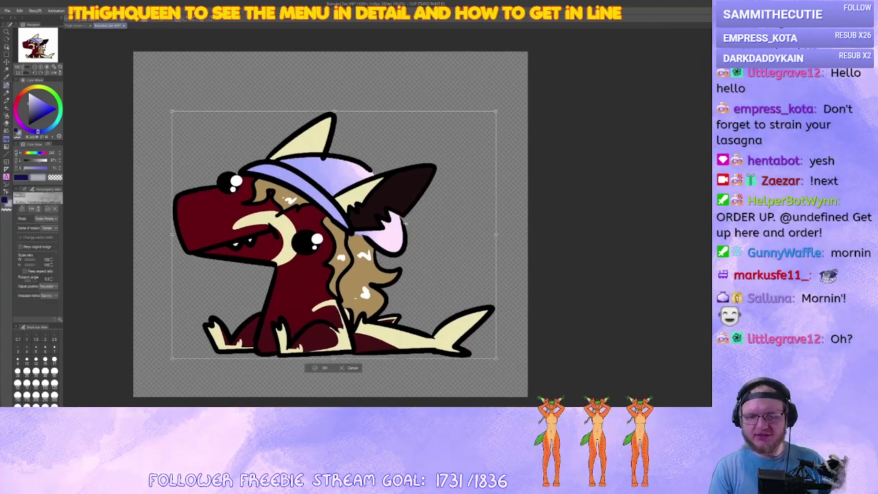
{"action": "left_click_drag", "start_coordinate": [171, 111], "coordinate": [301, 211]}
{"action": "left_click_drag", "start_coordinate": [418, 353], "coordinate": [354, 353]}
{"action": "left_click", "coordinate": [354, 367]}
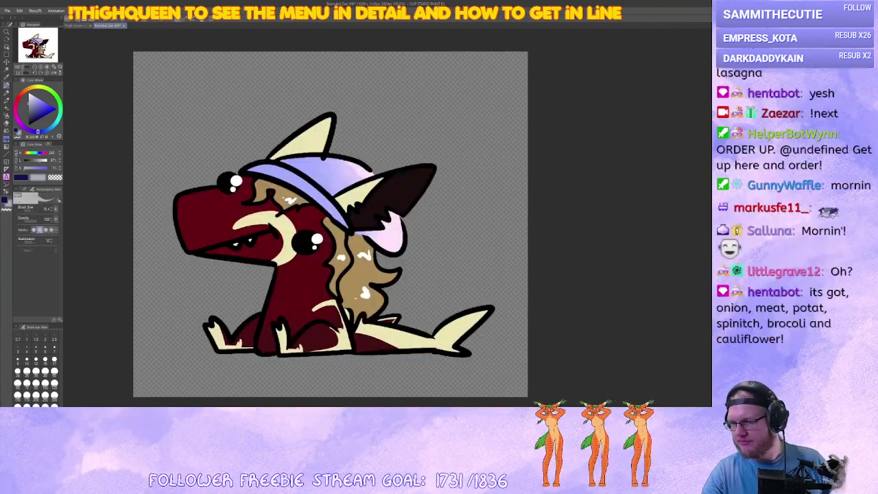
{"action": "scroll", "coordinate": [330, 213], "scroll_direction": "down", "scroll_amount": 3}
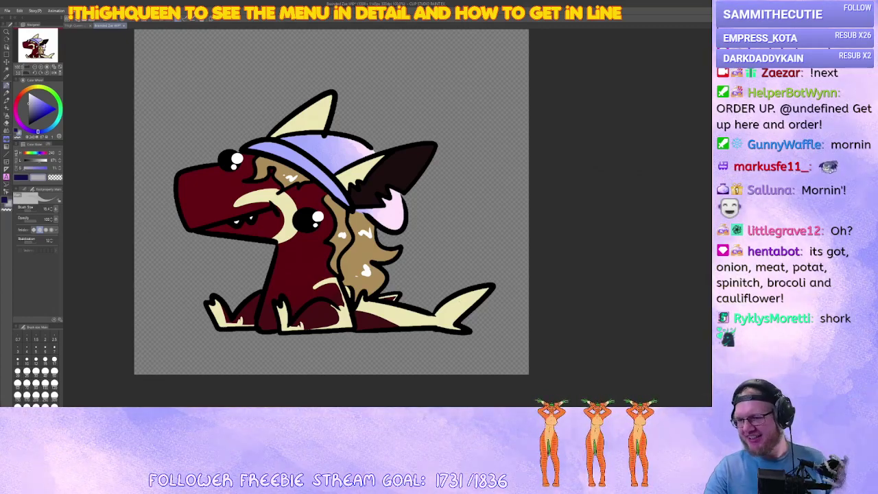
{"action": "mouse_move", "coordinate": [626, 134]}
{"action": "left_mouse_down"}
{"action": "mouse_move", "coordinate": [617, 144]}
{"action": "mouse_move", "coordinate": [625, 147]}
{"action": "left_mouse_up"}
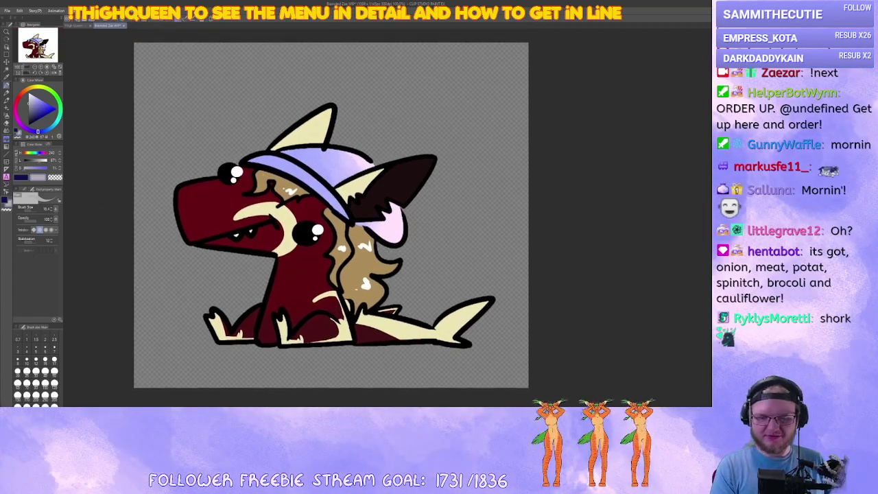
{"action": "scroll", "coordinate": [344, 207], "scroll_direction": "down", "scroll_amount": 1}
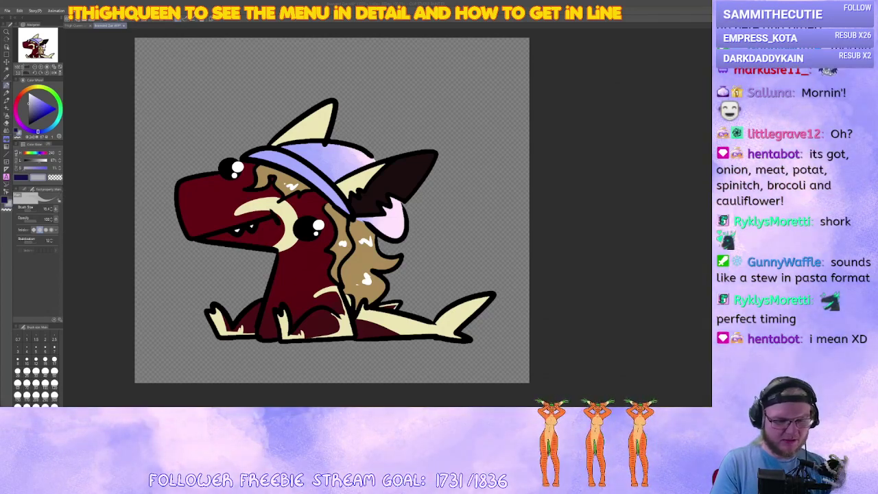
{"action": "left_click", "coordinate": [50, 279]}
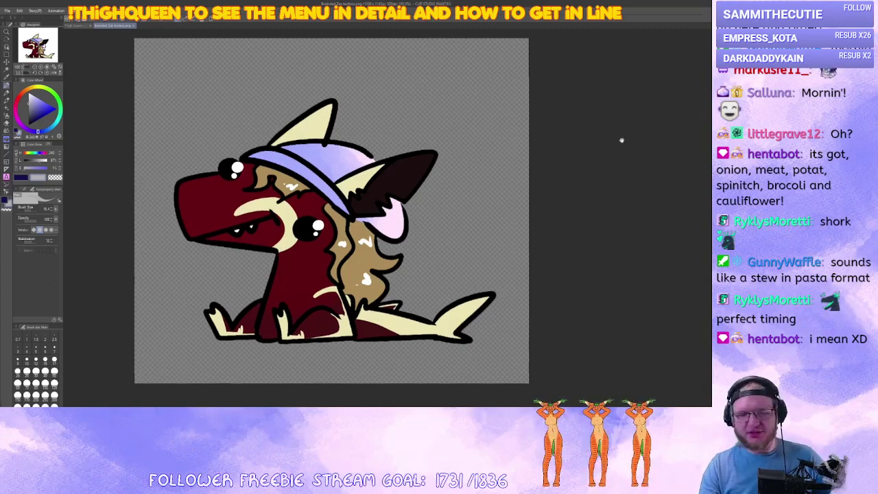
{"action": "left_click_drag", "start_coordinate": [368, 140], "coordinate": [342, 153]}
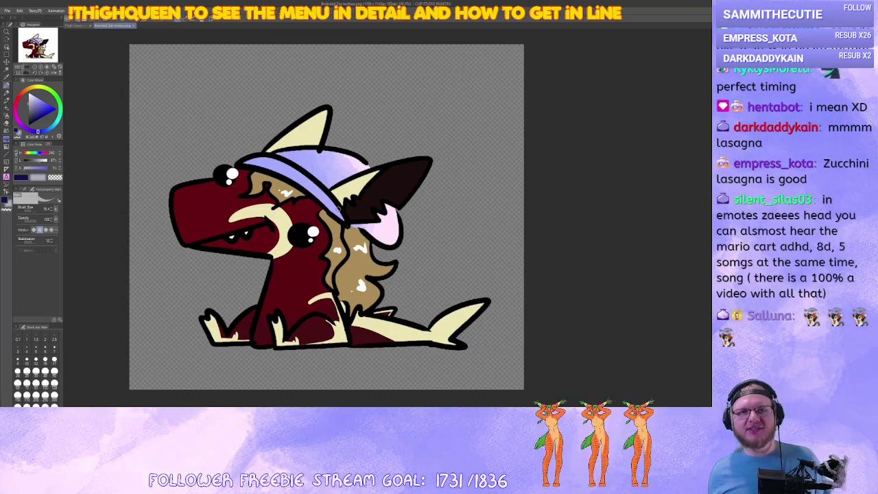
Try squashing the shark-hat character vertically with a free transform, lowering its head while its feet stay planted
{"action": "mouse_move", "coordinate": [331, 332]}
{"action": "left_mouse_down"}
{"action": "mouse_move", "coordinate": [342, 321]}
{"action": "mouse_move", "coordinate": [313, 305]}
{"action": "mouse_move", "coordinate": [233, 312]}
{"action": "mouse_move", "coordinate": [360, 241]}
{"action": "mouse_move", "coordinate": [359, 54]}
{"action": "mouse_move", "coordinate": [359, 340]}
{"action": "left_mouse_up"}
{"action": "key", "text": "ctrl+t"}
{"action": "mouse_move", "coordinate": [329, 102]}
{"action": "left_mouse_down"}
{"action": "mouse_move", "coordinate": [329, 212]}
{"action": "mouse_move", "coordinate": [329, 200]}
{"action": "left_mouse_up"}
{"action": "left_click_drag", "start_coordinate": [330, 288], "coordinate": [329, 309]}
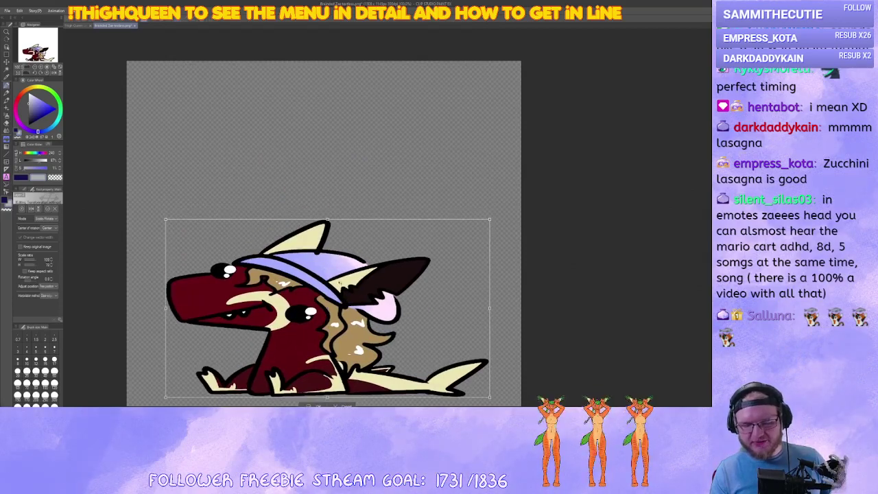
{"action": "left_click_drag", "start_coordinate": [327, 220], "coordinate": [326, 167]}
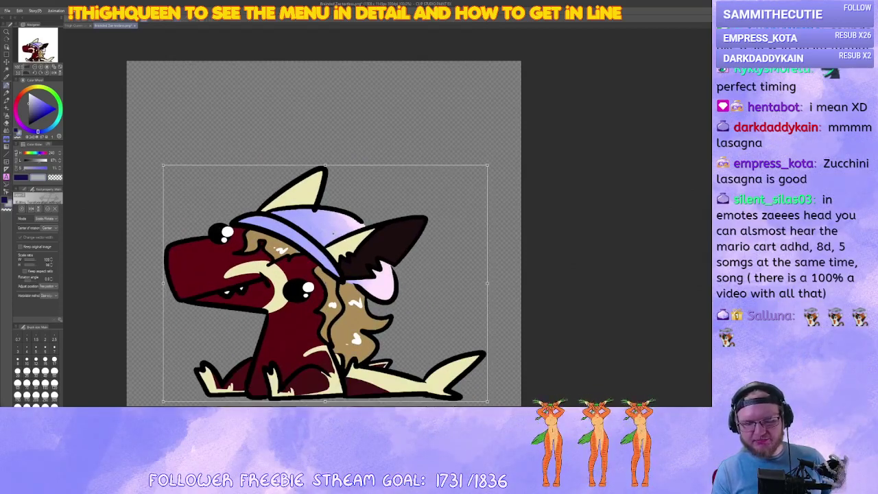
{"action": "key", "text": "Return"}
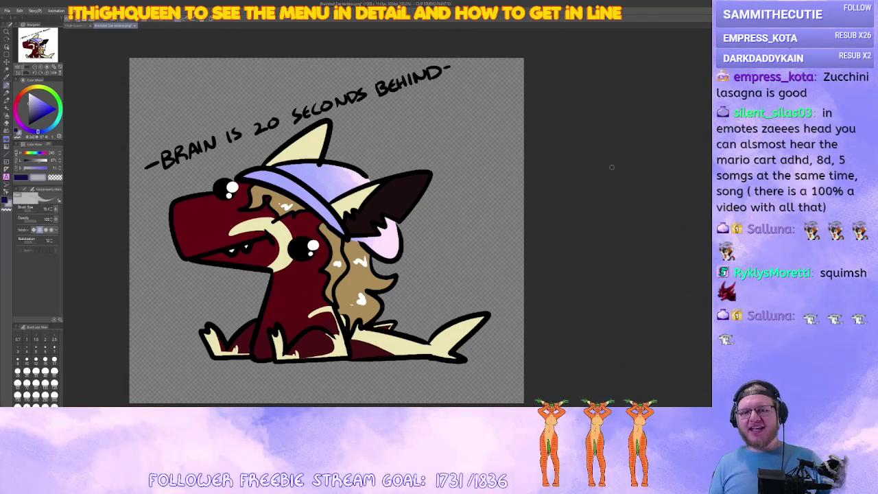
Try transforming the character below the caption by squashing it from above and stretching it downward
{"action": "key", "text": "ctrl+t"}
{"action": "left_click_drag", "start_coordinate": [330, 115], "coordinate": [330, 156]}
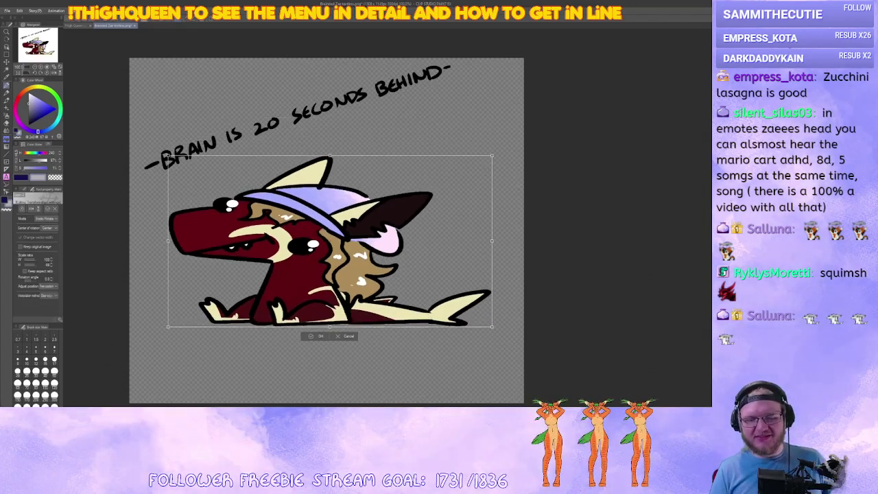
{"action": "left_click_drag", "start_coordinate": [330, 326], "coordinate": [332, 371]}
{"action": "key", "text": "Return"}
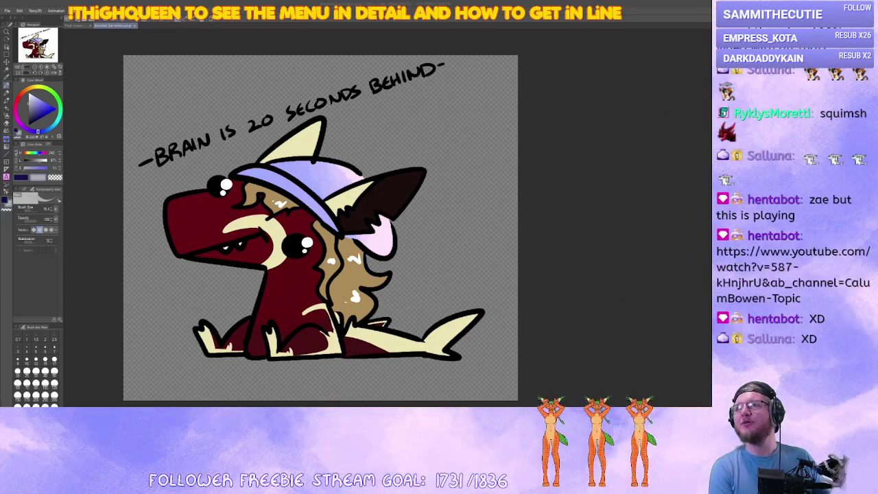
{"action": "left_click_drag", "start_coordinate": [425, 202], "coordinate": [457, 169]}
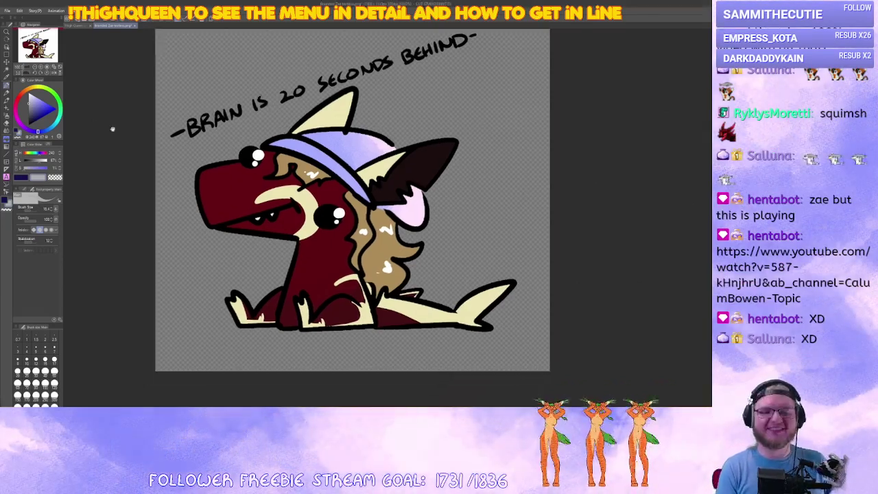
{"action": "scroll", "coordinate": [352, 199], "scroll_direction": "up", "scroll_amount": 3}
{"action": "left_click_drag", "start_coordinate": [352, 199], "coordinate": [412, 213]}
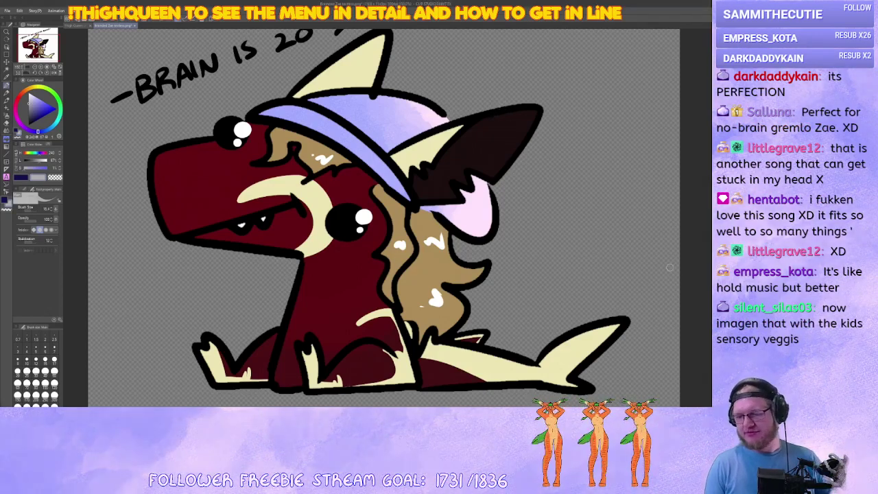
{"action": "scroll", "coordinate": [526, 224], "scroll_direction": "up", "scroll_amount": 2}
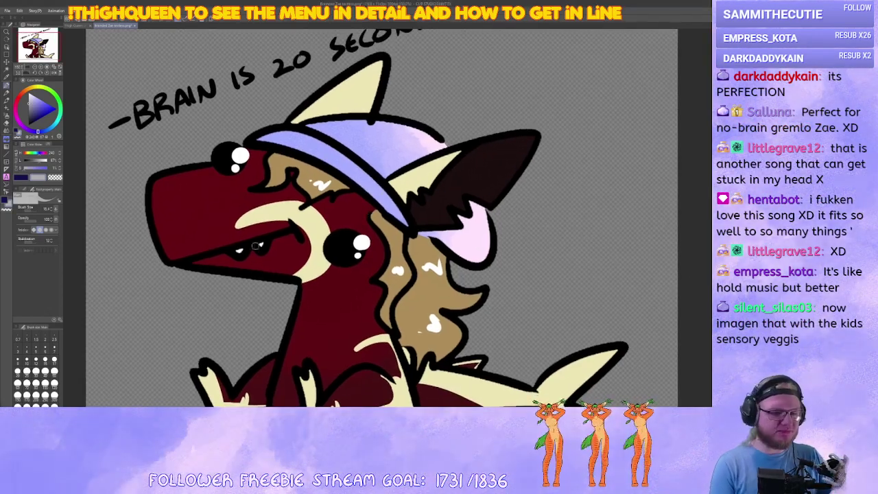
{"action": "left_click", "coordinate": [36, 68]}
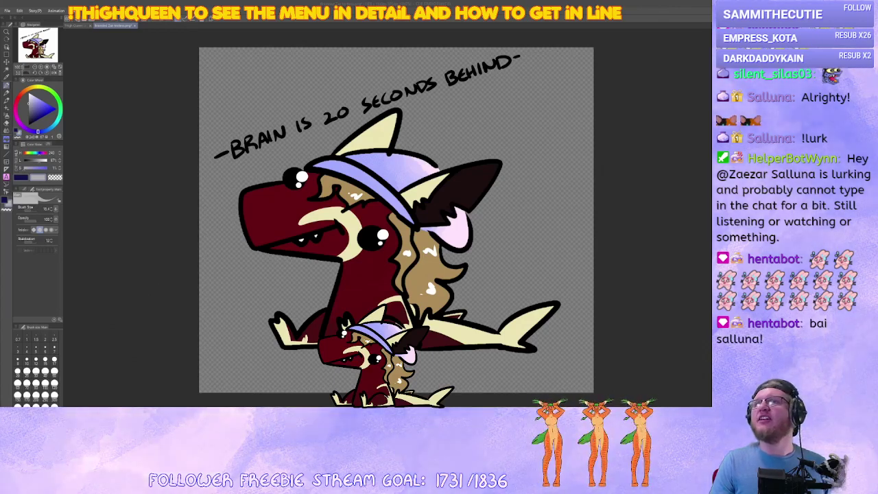
{"action": "left_click_drag", "start_coordinate": [378, 357], "coordinate": [405, 360]}
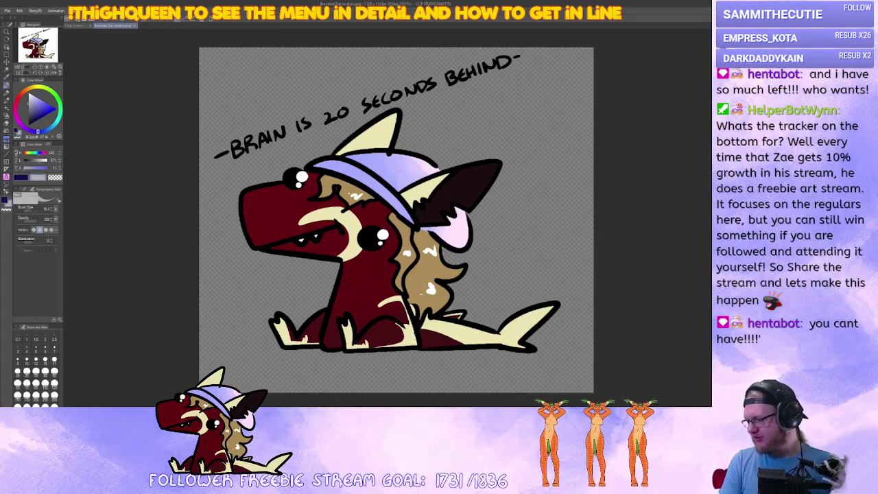
{"action": "scroll", "coordinate": [614, 267], "scroll_direction": "down", "scroll_amount": 3}
{"action": "scroll", "coordinate": [614, 265], "scroll_direction": "up", "scroll_amount": 2}
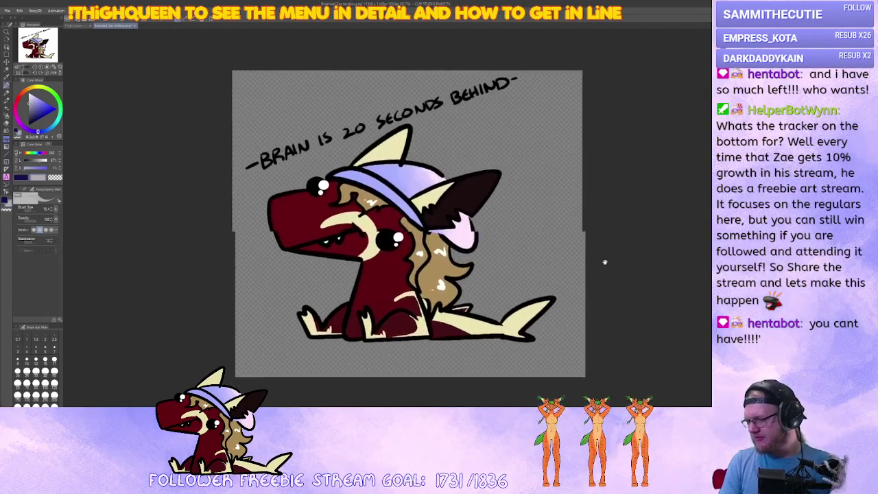
{"action": "scroll", "coordinate": [597, 269], "scroll_direction": "down", "scroll_amount": 1}
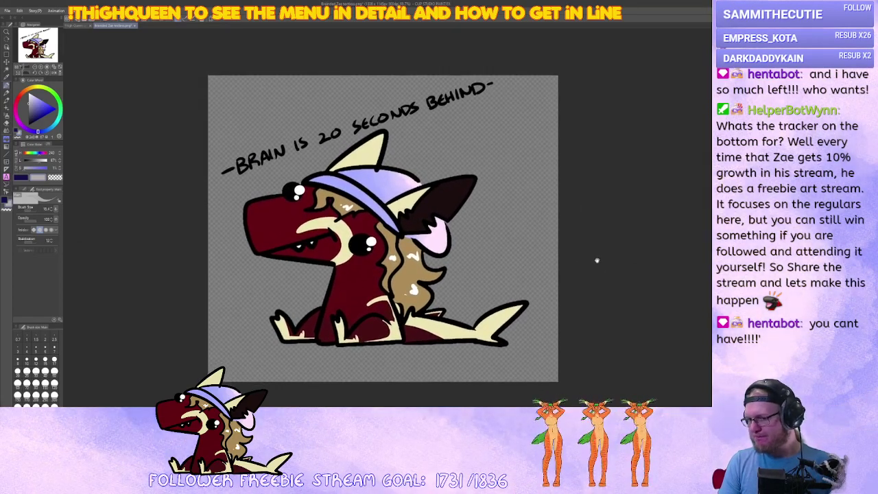
{"action": "scroll", "coordinate": [596, 262], "scroll_direction": "up", "scroll_amount": 1}
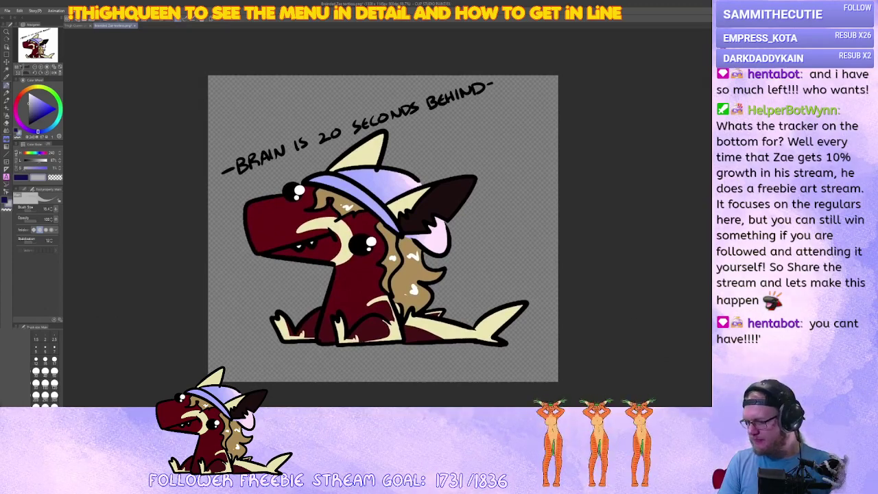
Show the animation timeline below the canvas and enlarge it, keeping the whole drawing in view above it
{"action": "key", "text": "ctrl+shift+t"}
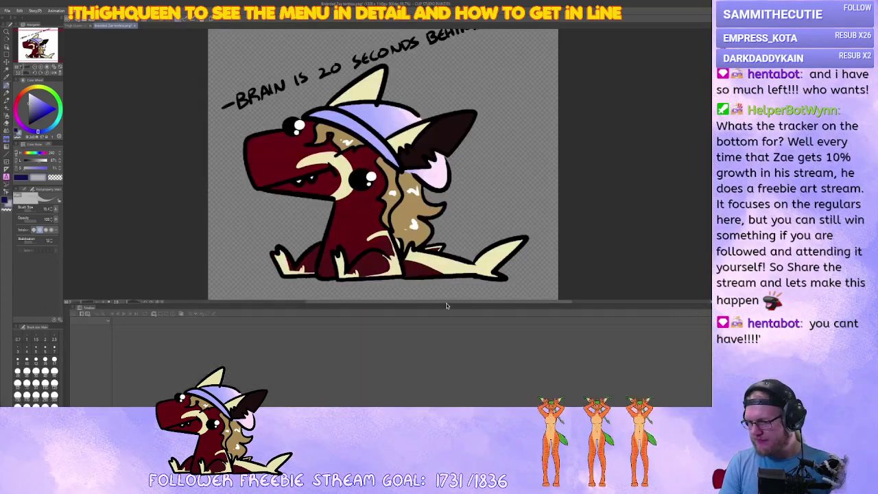
{"action": "left_click_drag", "start_coordinate": [447, 301], "coordinate": [446, 251]}
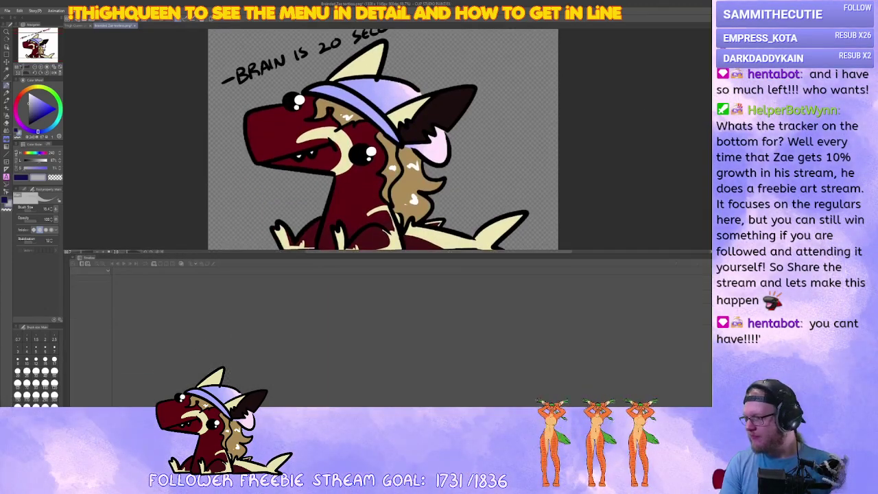
{"action": "scroll", "coordinate": [570, 137], "scroll_direction": "down", "scroll_amount": 4}
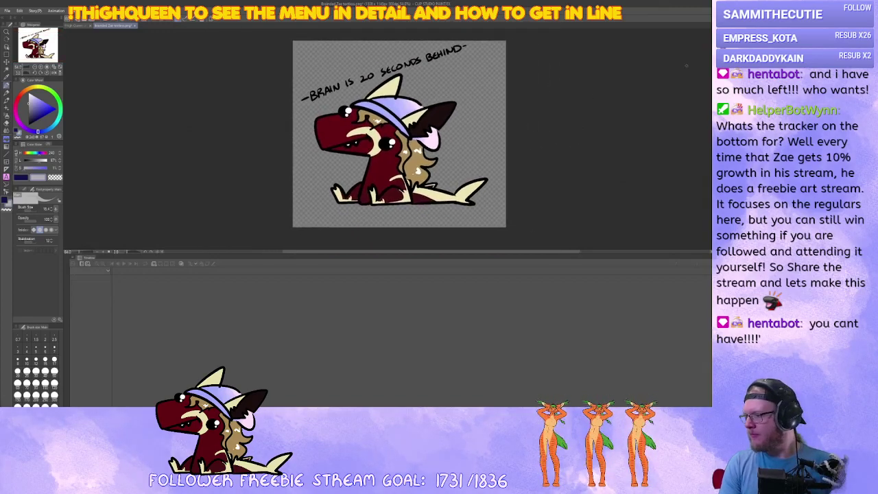
Remove the "BRAIN IS 20 SECONDS BEHIND" caption from the canvas, leaving only the character
{"action": "key", "text": "Delete"}
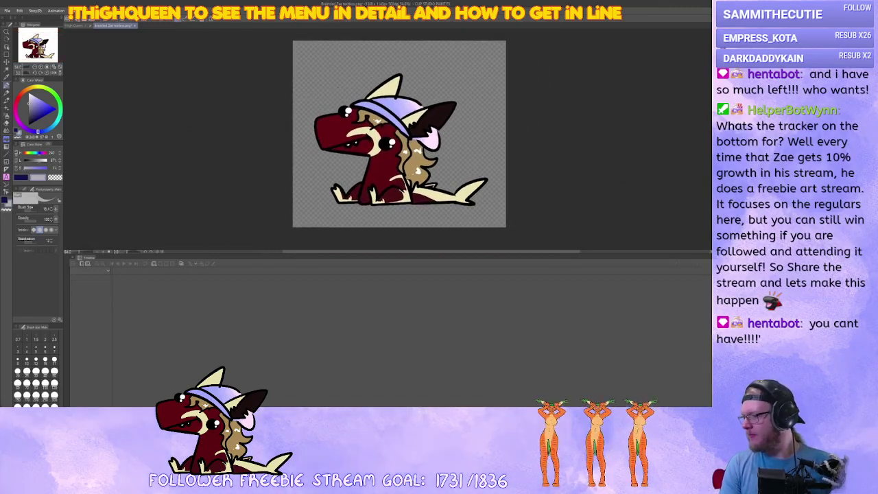
{"action": "key", "text": "ctrl+a"}
{"action": "left_click_drag", "start_coordinate": [603, 131], "coordinate": [573, 131]}
{"action": "key", "text": "ctrl+d"}
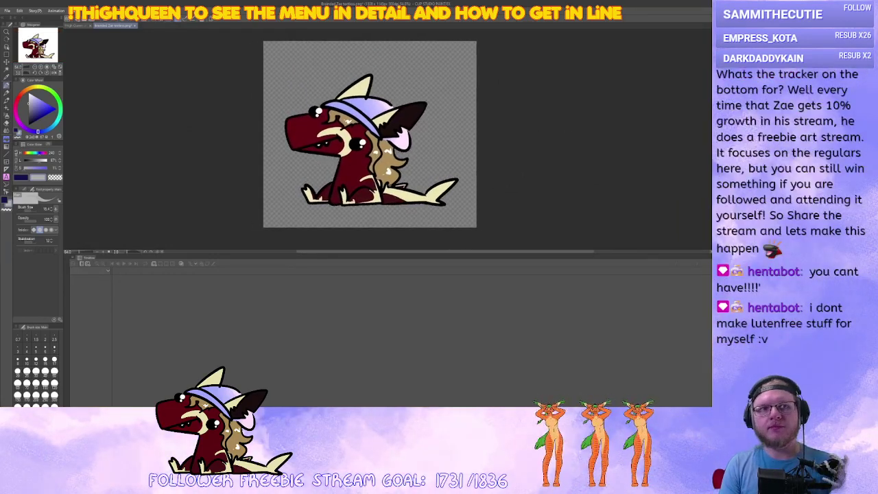
Create an animation timeline for the character drawing and shorten its playback range
{"action": "scroll", "coordinate": [357, 130], "scroll_direction": "up", "scroll_amount": 3}
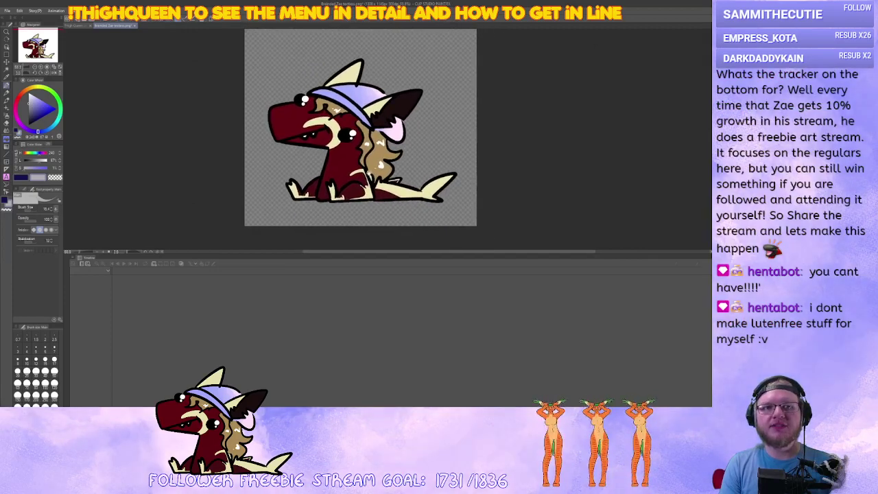
{"action": "left_click_drag", "start_coordinate": [279, 204], "coordinate": [274, 214]}
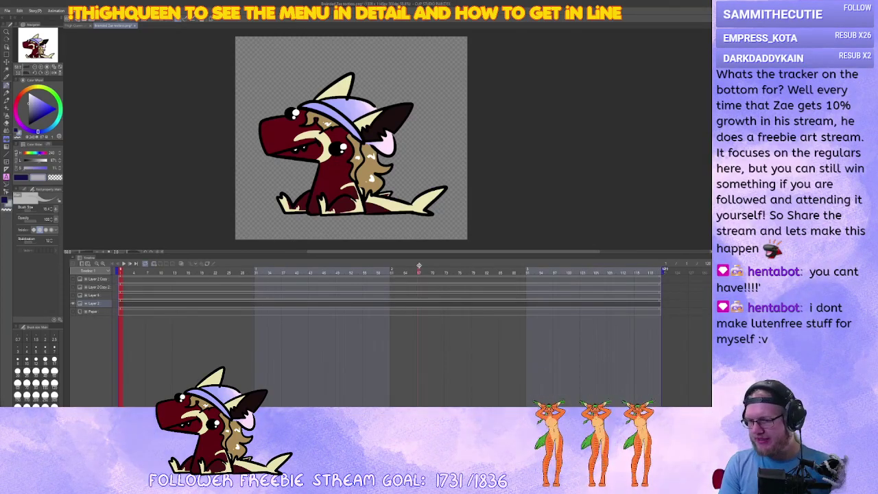
{"action": "scroll", "coordinate": [395, 269], "scroll_direction": "down", "scroll_amount": 2}
{"action": "scroll", "coordinate": [403, 272], "scroll_direction": "up", "scroll_amount": 2}
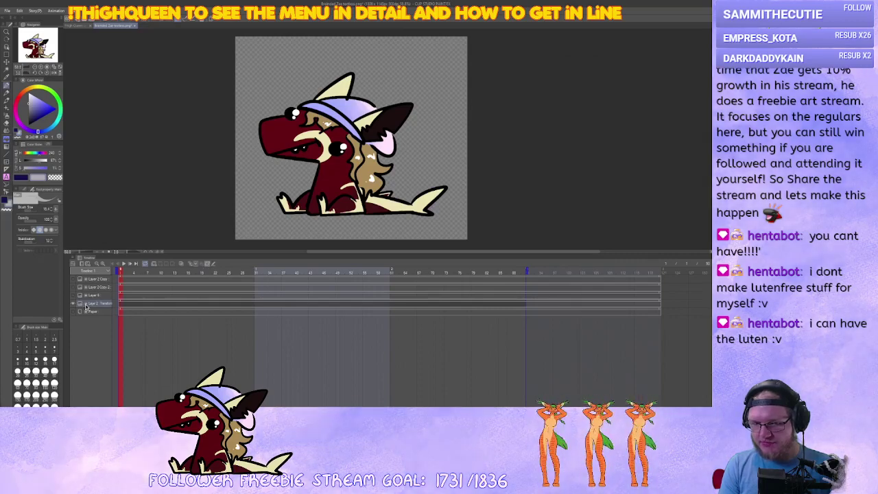
Expand the character layer's timeline track and place a keyframe on its first frame
{"action": "left_click", "coordinate": [85, 305]}
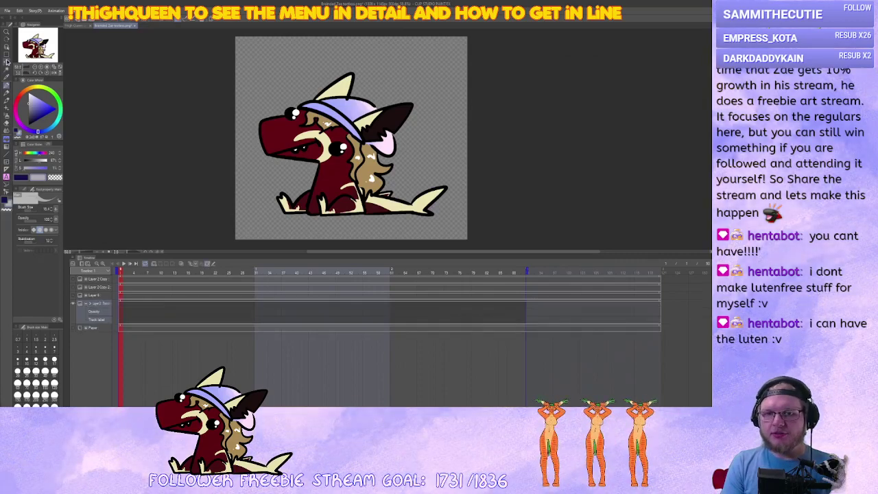
{"action": "left_click", "coordinate": [7, 61]}
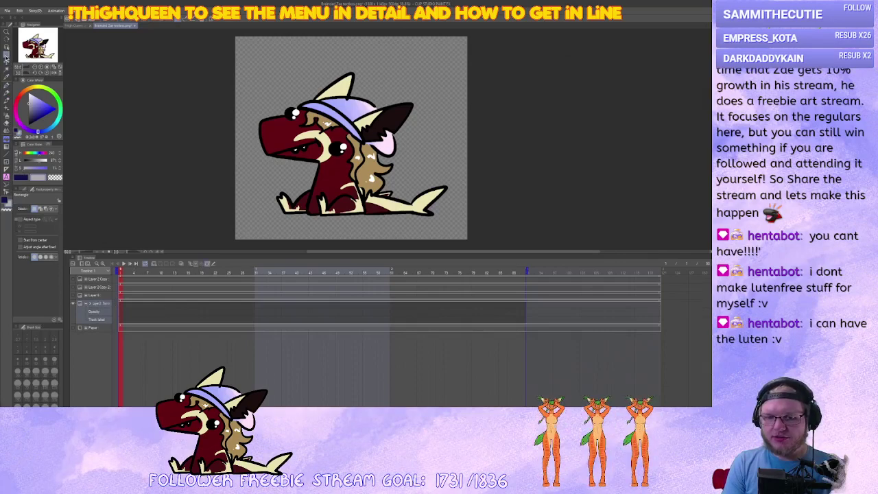
{"action": "left_click", "coordinate": [7, 54]}
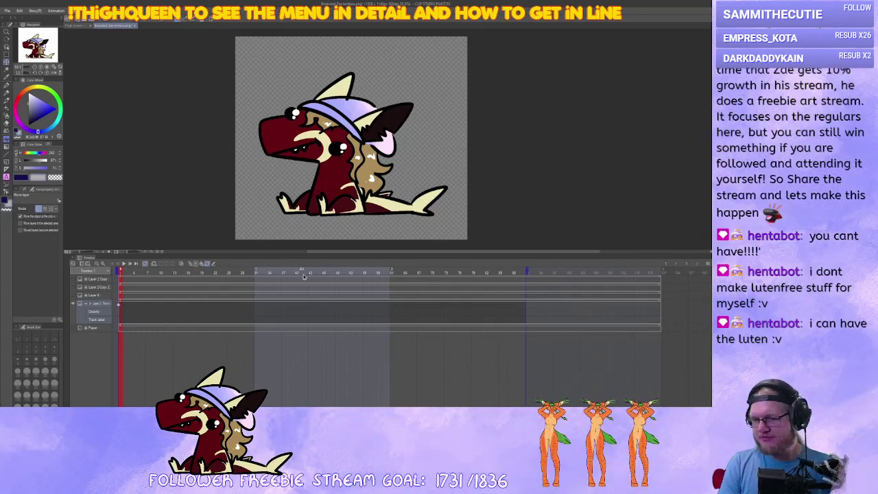
Move the character layer's keyframe from the first frame to the one-second mark and go to the frame right after it
{"action": "left_click", "coordinate": [258, 305]}
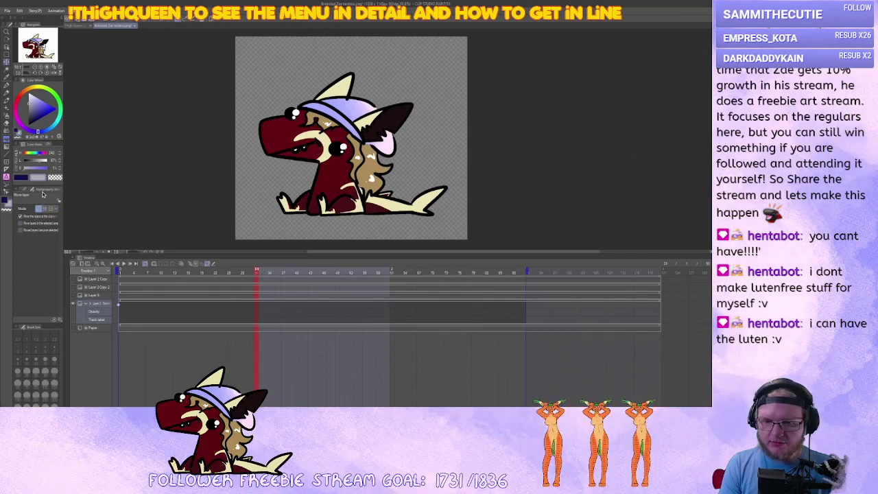
{"action": "left_click", "coordinate": [7, 60]}
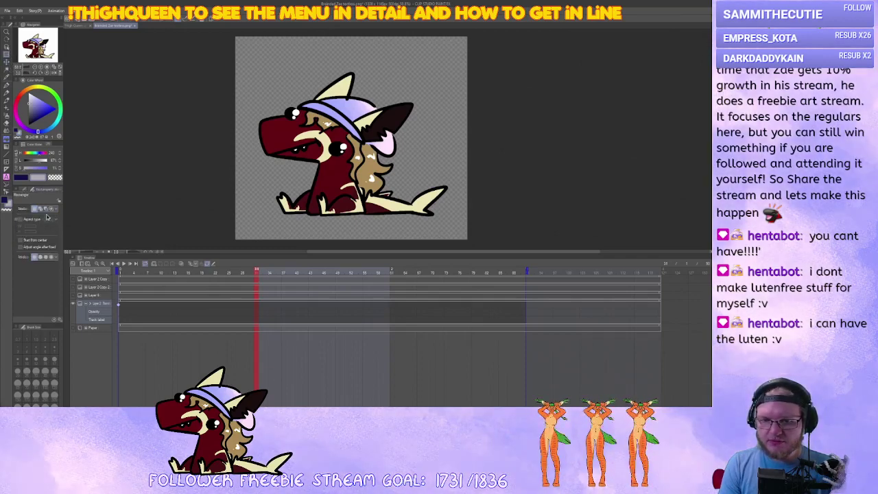
{"action": "left_click", "coordinate": [7, 79]}
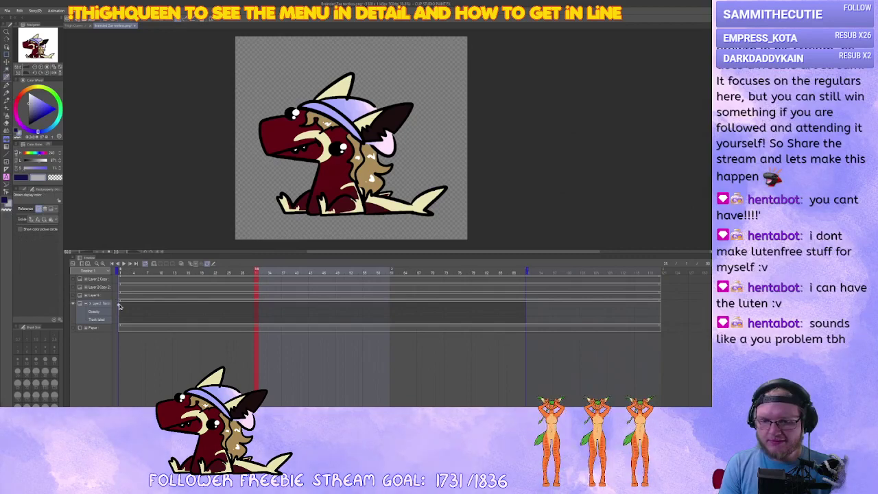
{"action": "left_click", "coordinate": [261, 308]}
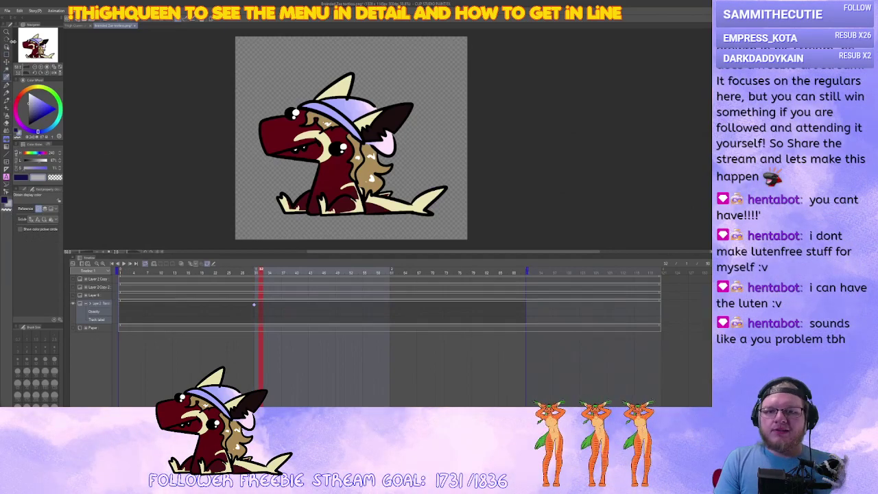
Use the Object tool to shrink the character to a tiny figure near the canvas's lower edge on this frame, and preview the animation
{"action": "left_click", "coordinate": [9, 46]}
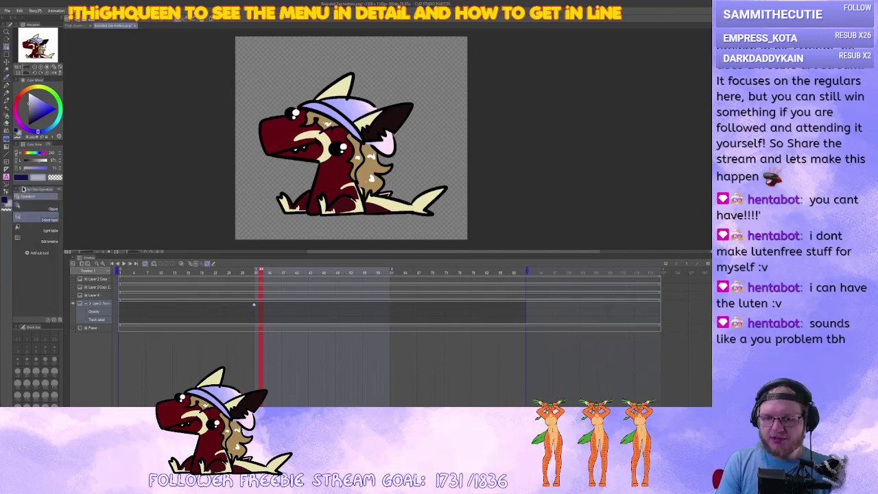
{"action": "left_click", "coordinate": [43, 208]}
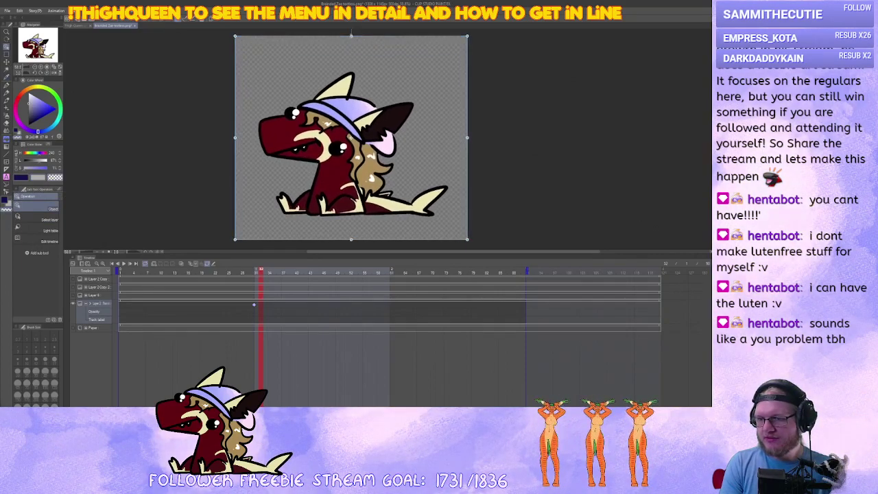
{"action": "left_click_drag", "start_coordinate": [351, 36], "coordinate": [350, 192]}
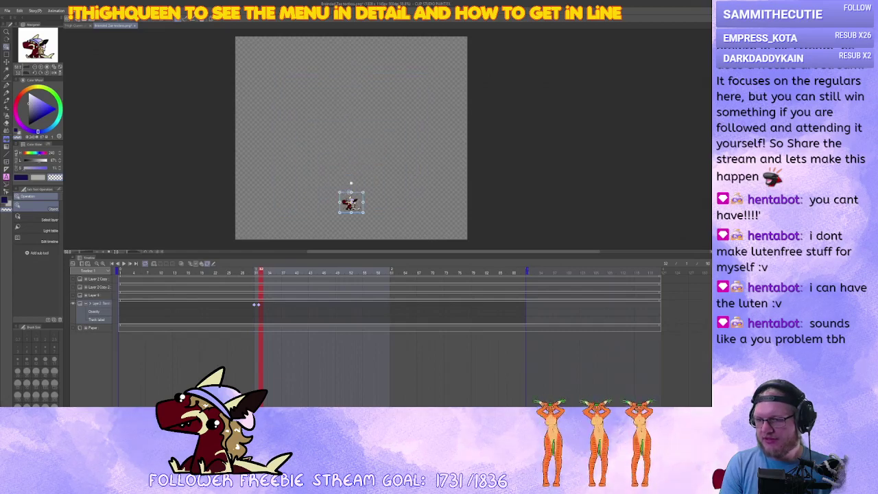
{"action": "left_click", "coordinate": [124, 266]}
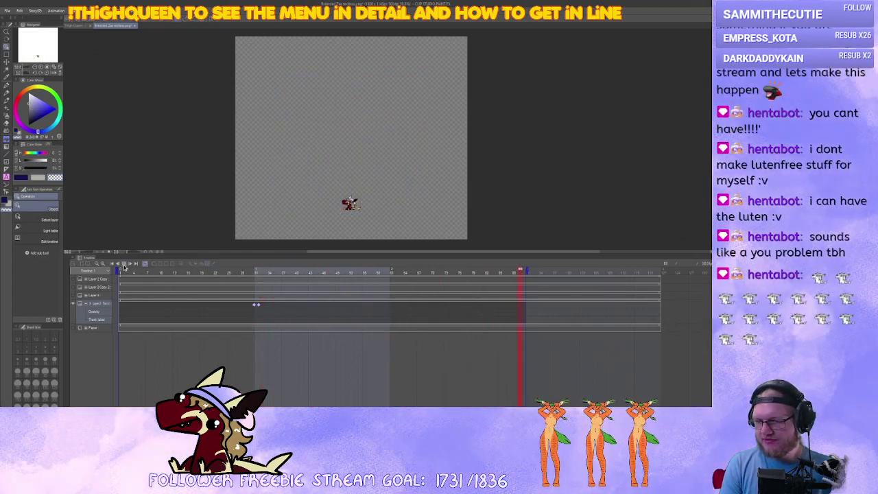
{"action": "left_click", "coordinate": [125, 266]}
Copy the full-size and tiny keyframes onto the two following frames so the character's size alternates frame by frame
{"action": "left_click", "coordinate": [256, 306]}
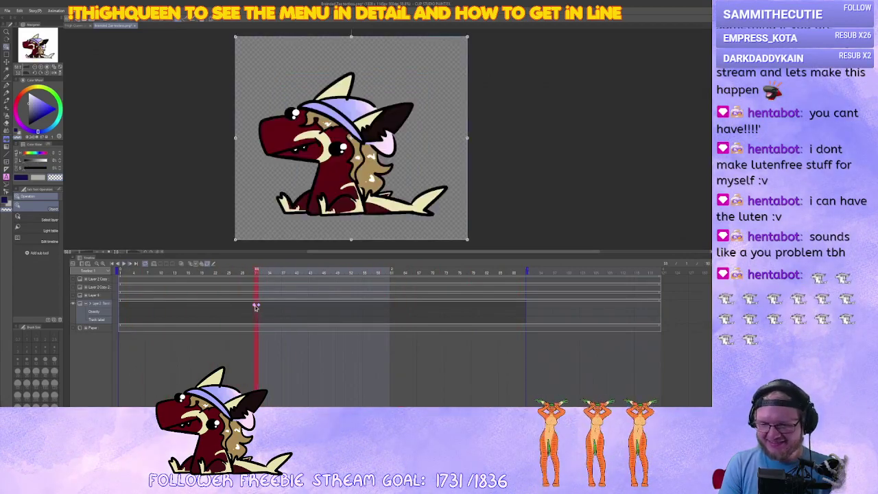
{"action": "left_click", "coordinate": [264, 307]}
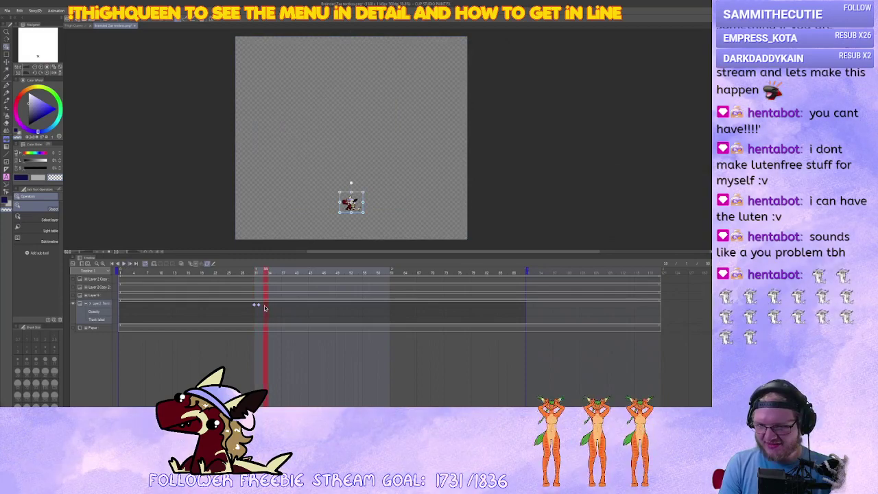
{"action": "left_click", "coordinate": [255, 305]}
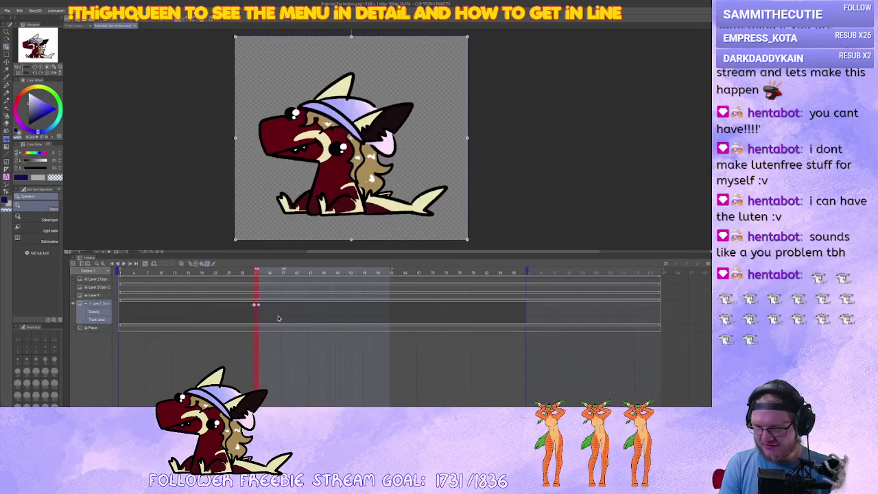
{"action": "left_click", "coordinate": [269, 307]}
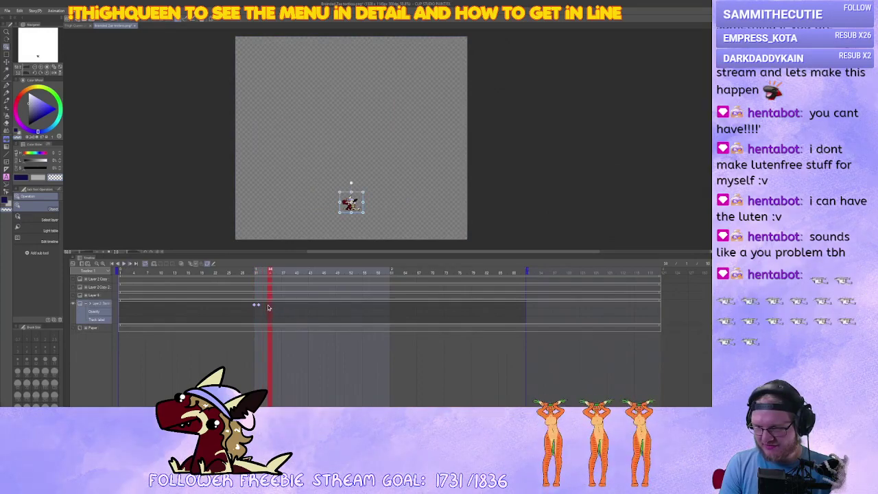
{"action": "key", "text": "Left"}
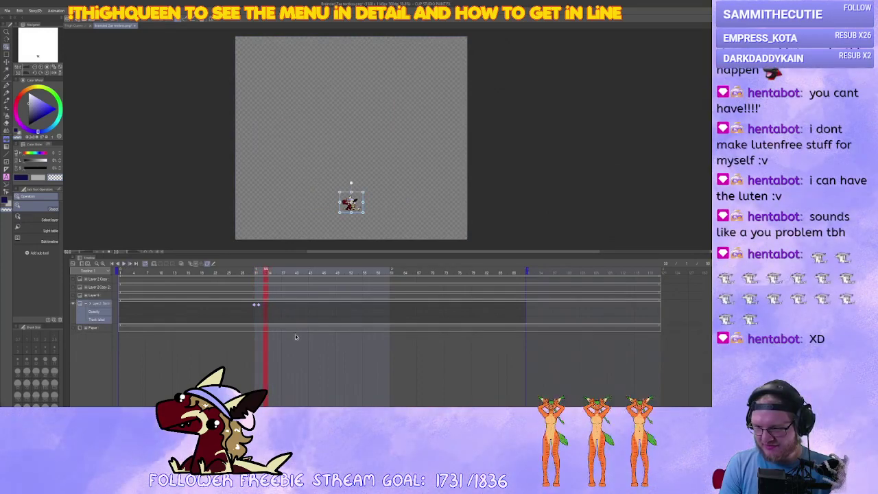
{"action": "left_click", "coordinate": [259, 307]}
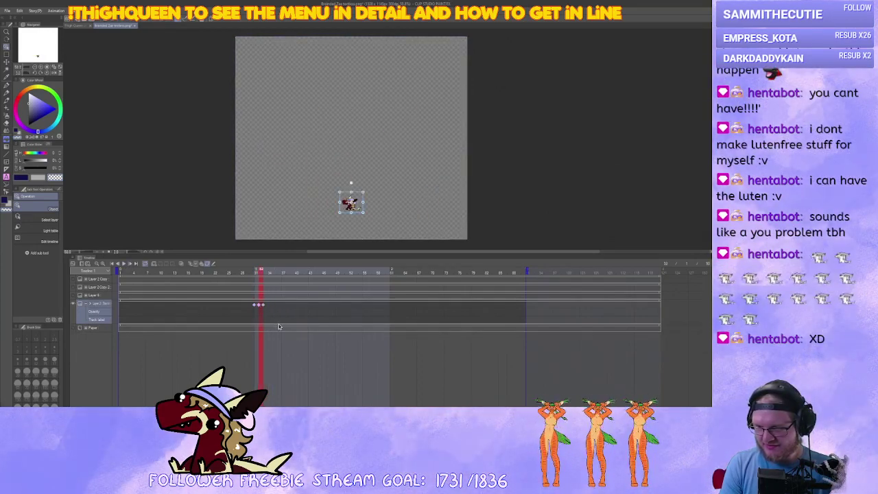
{"action": "left_click", "coordinate": [269, 307]}
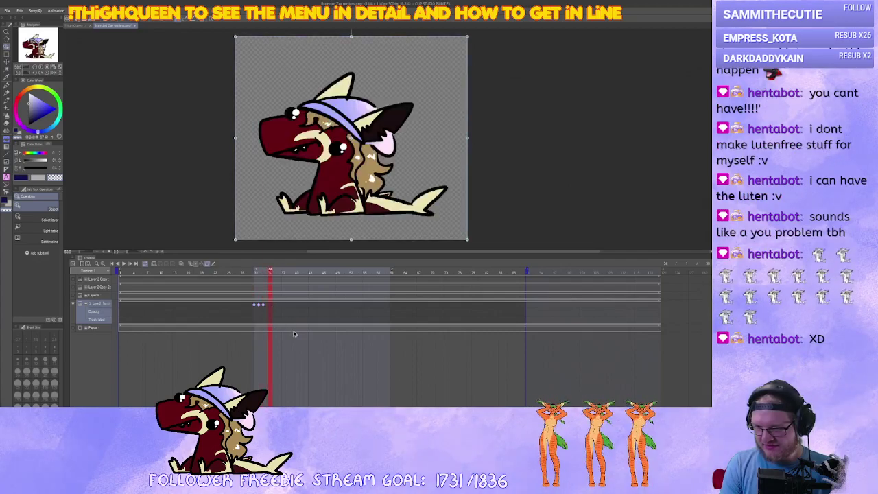
Narrow the playback range from both ends around the four alternating keyframes and play the animation
{"action": "left_click", "coordinate": [243, 309]}
{"action": "left_click_drag", "start_coordinate": [117, 270], "coordinate": [189, 271]}
{"action": "left_click_drag", "start_coordinate": [660, 270], "coordinate": [524, 271]}
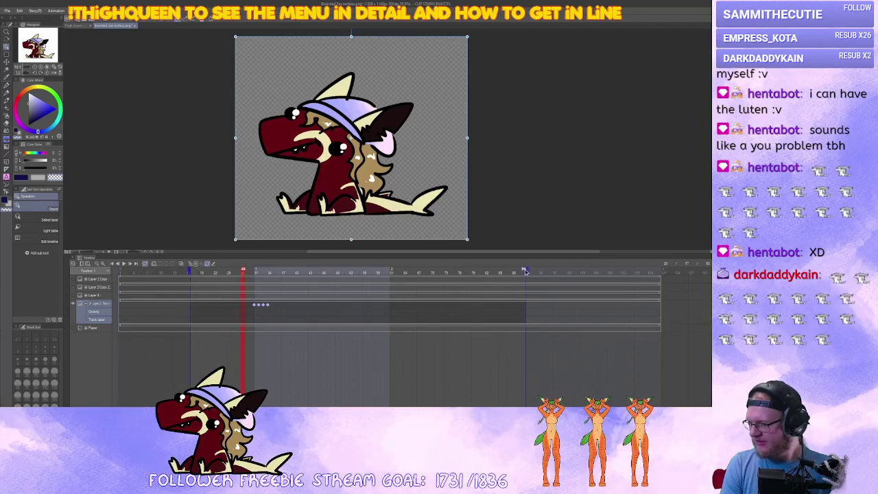
{"action": "left_click_drag", "start_coordinate": [354, 274], "coordinate": [353, 274]}
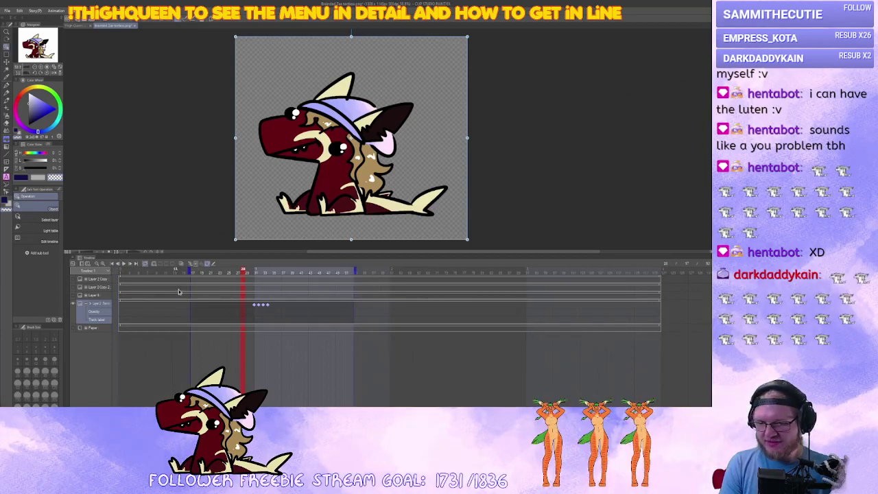
{"action": "left_click", "coordinate": [140, 265]}
{"action": "left_click", "coordinate": [124, 264]}
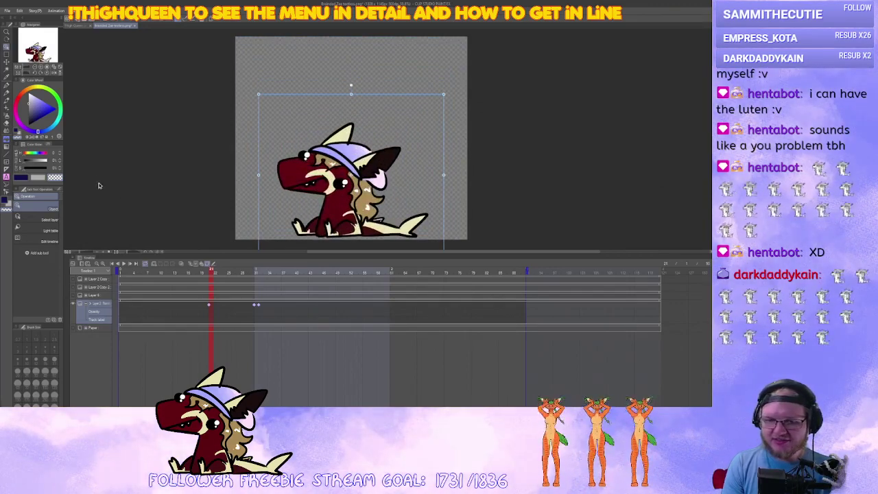
Try adjusting the character's scale ratio numerically with the aspect ratio locked, and undo the scaling keyframes
{"action": "left_click", "coordinate": [61, 188]}
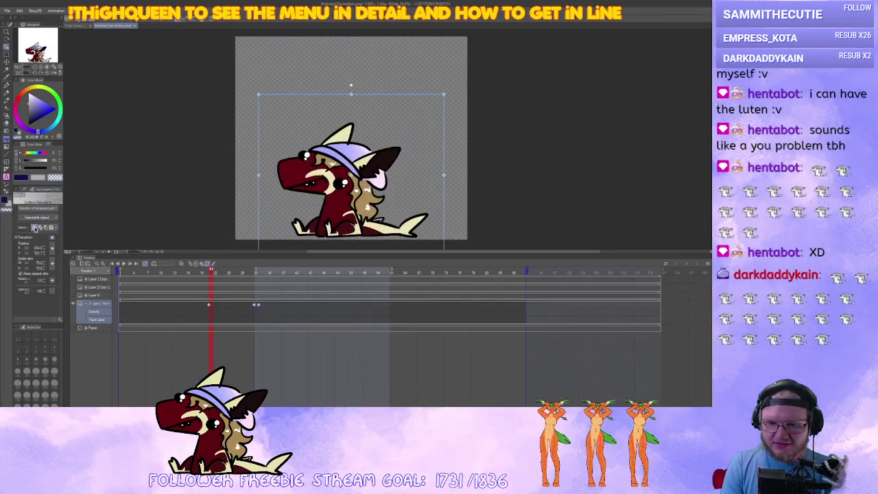
{"action": "left_click_drag", "start_coordinate": [39, 262], "coordinate": [43, 264]}
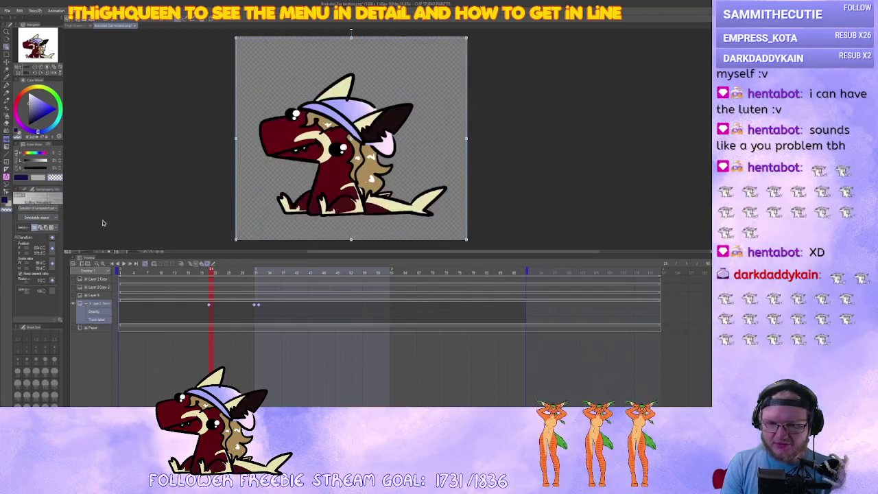
{"action": "key", "text": "ctrl+z"}
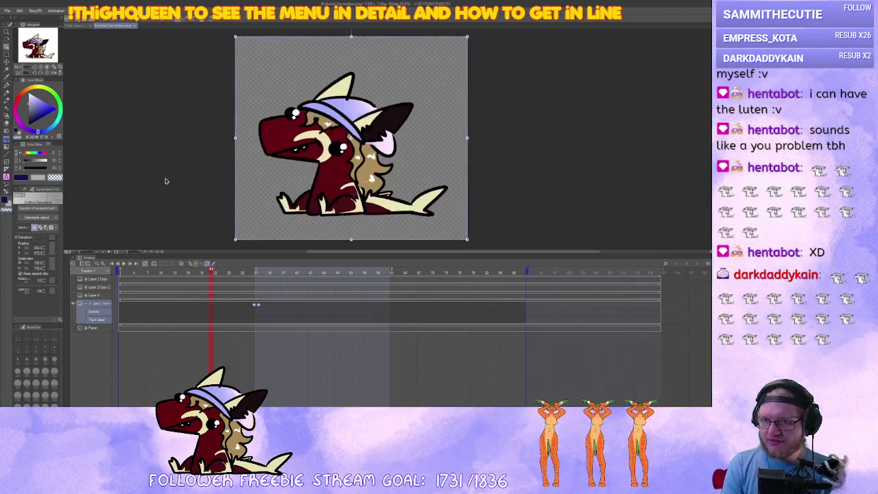
{"action": "left_click", "coordinate": [259, 308]}
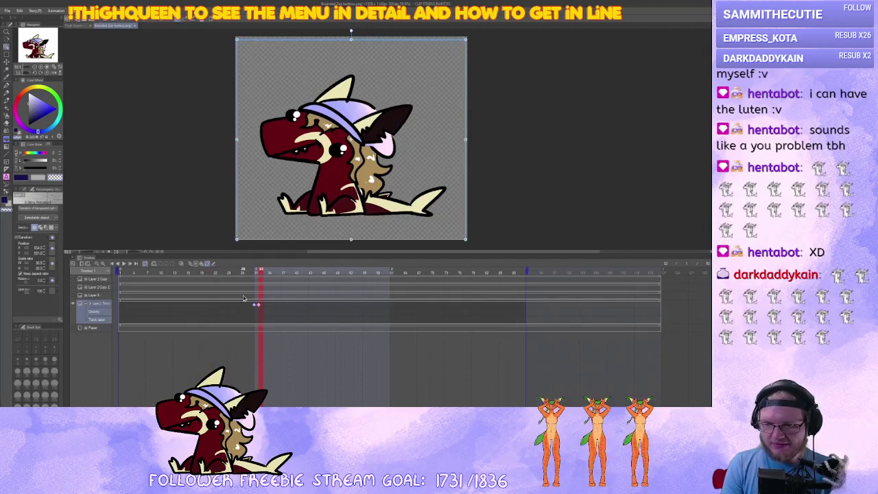
{"action": "key", "text": "ctrl+z"}
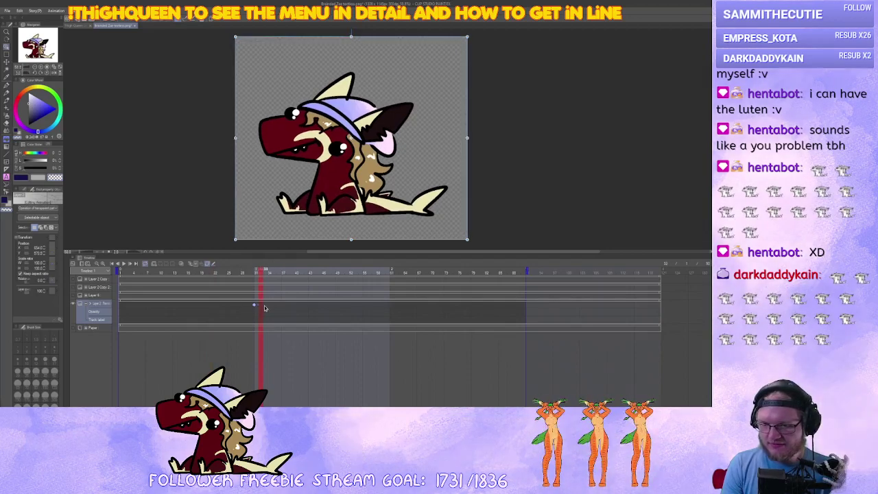
Two frames after the one-second keyframe, unlock the aspect ratio and squash the character's height to about 73%, keeping the width at 100%
{"action": "left_click", "coordinate": [264, 308]}
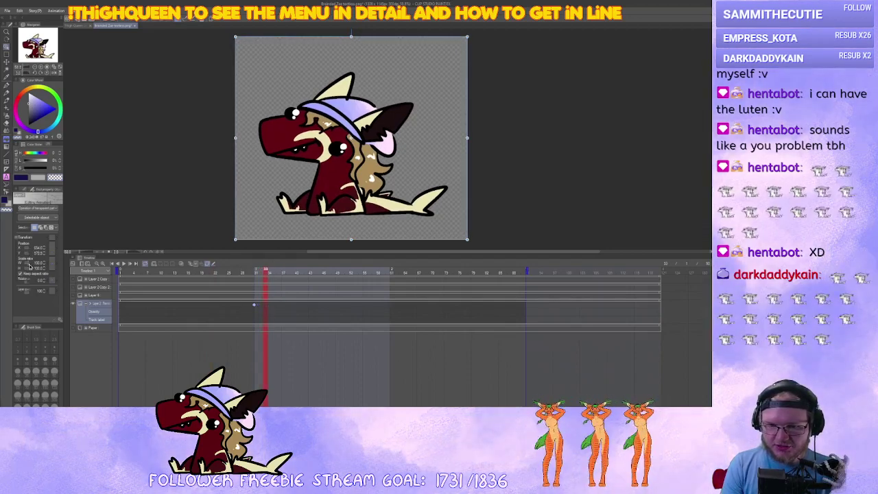
{"action": "left_click_drag", "start_coordinate": [27, 273], "coordinate": [29, 272]}
{"action": "key", "text": "ctrl+z"}
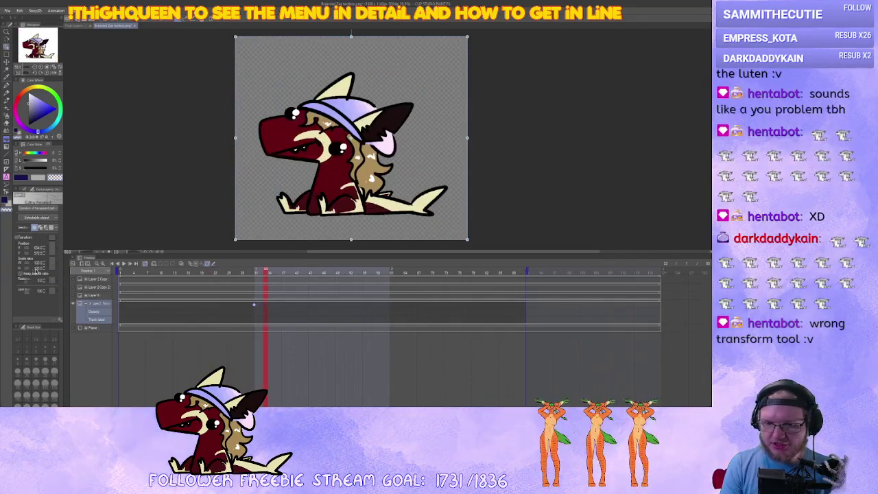
{"action": "left_click", "coordinate": [44, 273]}
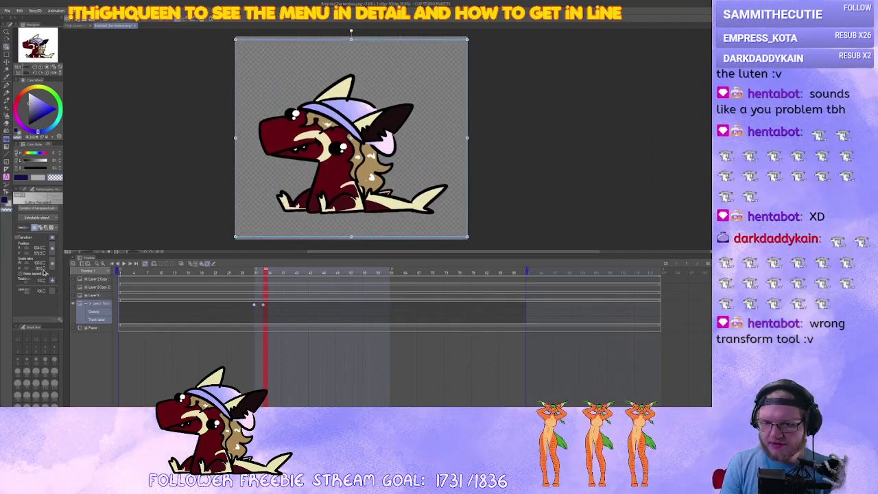
{"action": "left_click", "coordinate": [43, 273]}
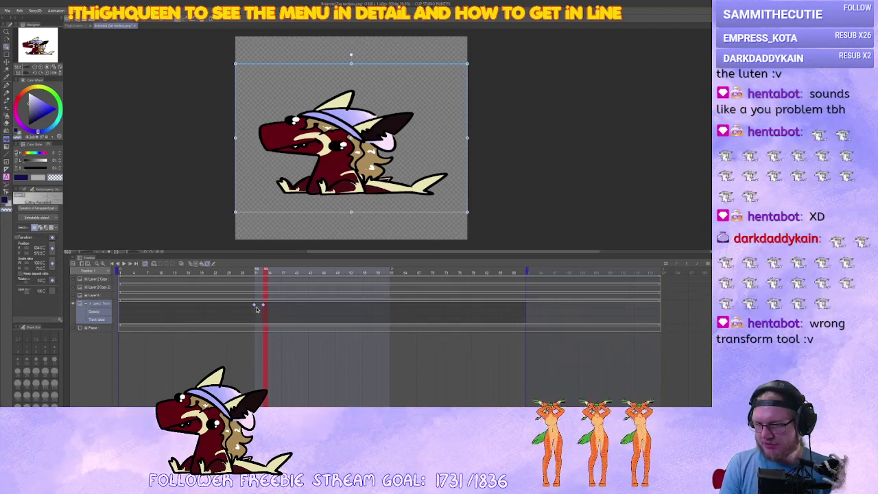
Align the squashed character's frame with the canvas's lower edge and flatten it further from above to about 59% of full height
{"action": "left_click_drag", "start_coordinate": [315, 199], "coordinate": [316, 227]}
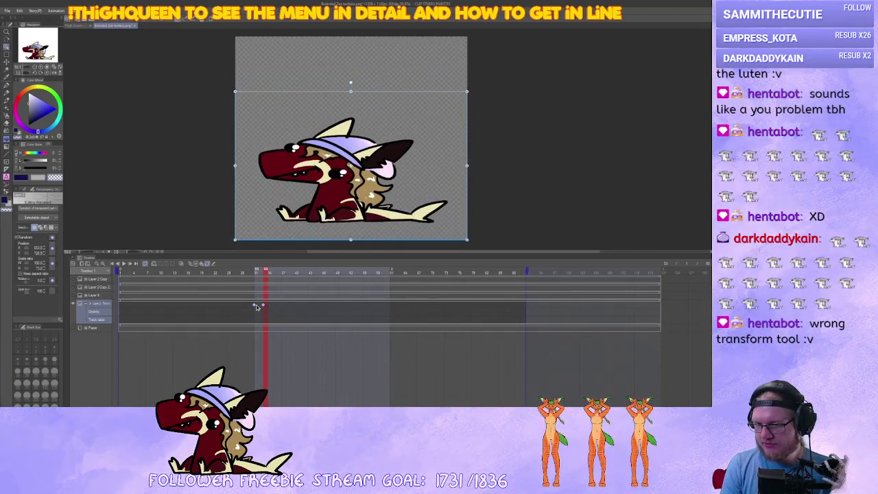
{"action": "scroll", "coordinate": [302, 220], "scroll_direction": "up", "scroll_amount": 2}
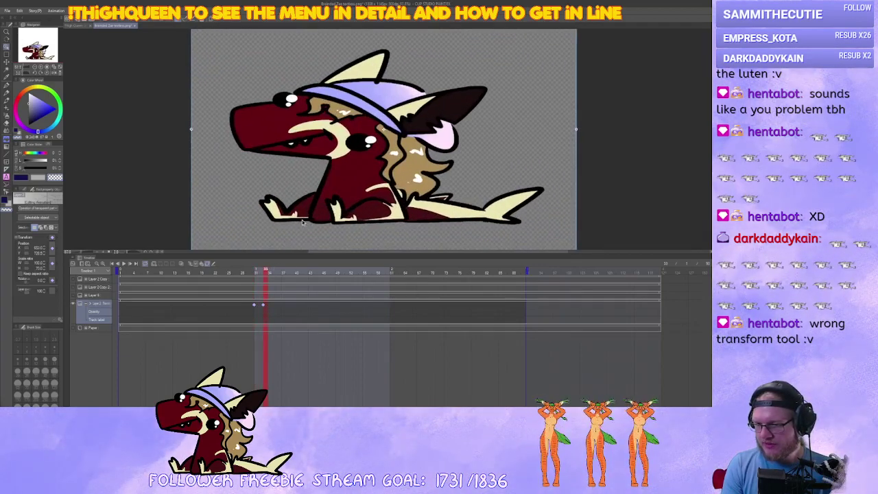
{"action": "scroll", "coordinate": [302, 219], "scroll_direction": "down", "scroll_amount": 2}
{"action": "scroll", "coordinate": [370, 191], "scroll_direction": "up", "scroll_amount": 4}
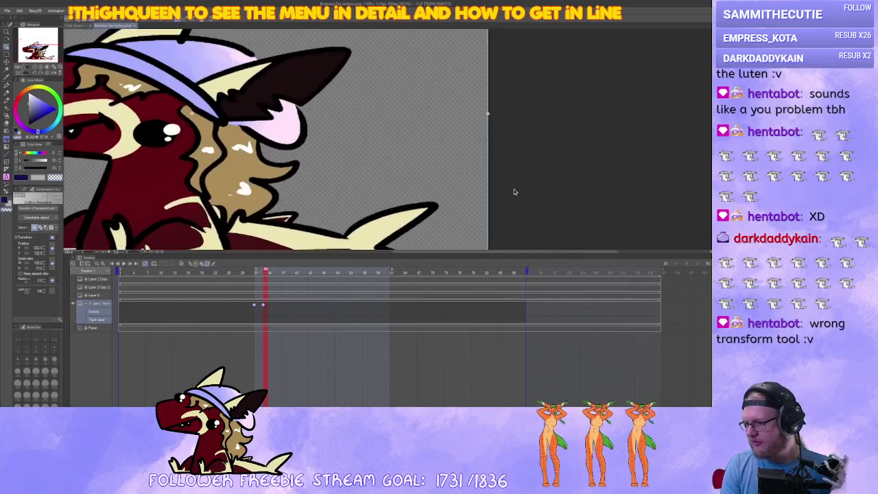
{"action": "scroll", "coordinate": [514, 192], "scroll_direction": "up", "scroll_amount": 3}
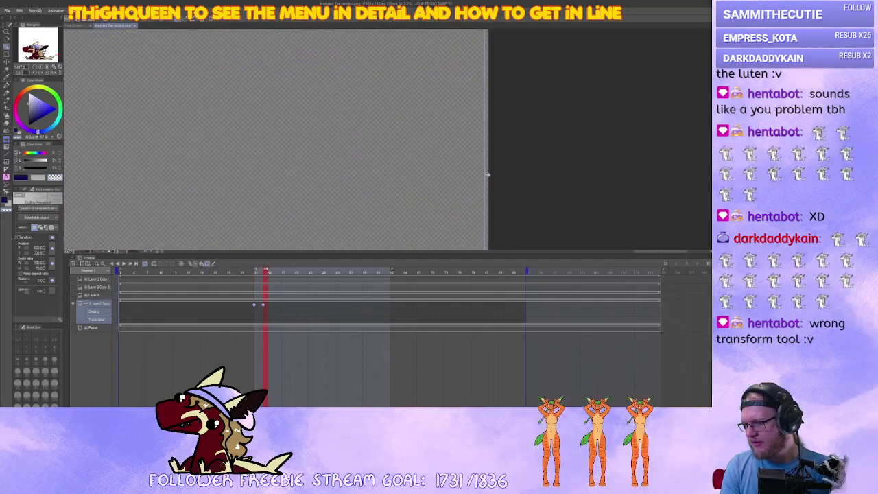
{"action": "scroll", "coordinate": [445, 190], "scroll_direction": "down", "scroll_amount": 6}
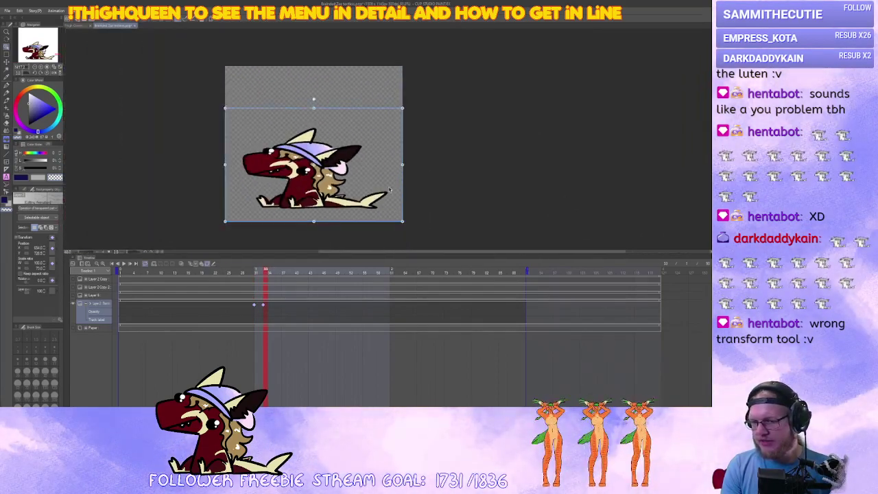
{"action": "scroll", "coordinate": [395, 190], "scroll_direction": "up", "scroll_amount": 2}
{"action": "left_click_drag", "start_coordinate": [338, 90], "coordinate": [338, 117]}
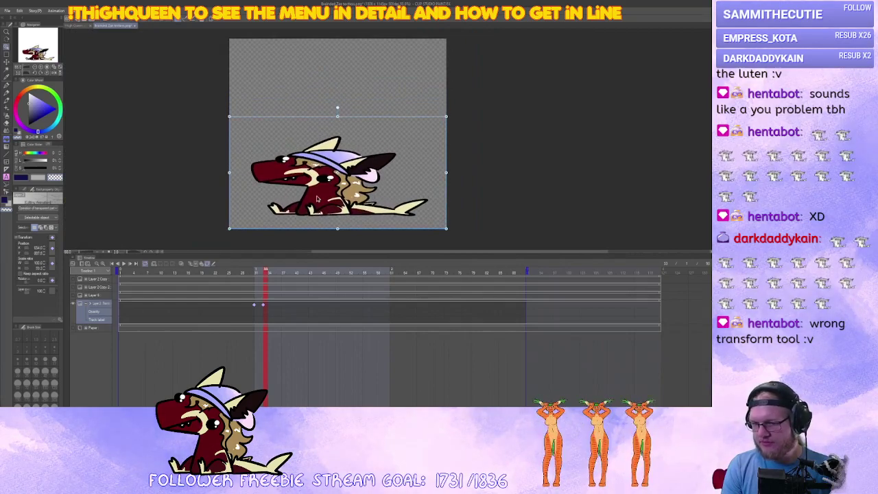
Shift the squash keyframe two frames further along the timeline and select the full-size keyframe at the one-second mark
{"action": "left_click", "coordinate": [254, 307]}
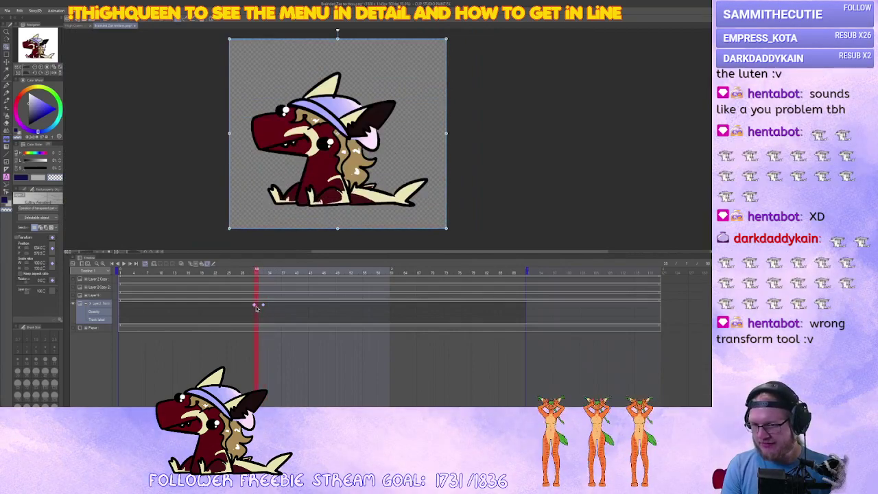
{"action": "left_click_drag", "start_coordinate": [263, 305], "coordinate": [272, 305]}
{"action": "left_click", "coordinate": [254, 307]}
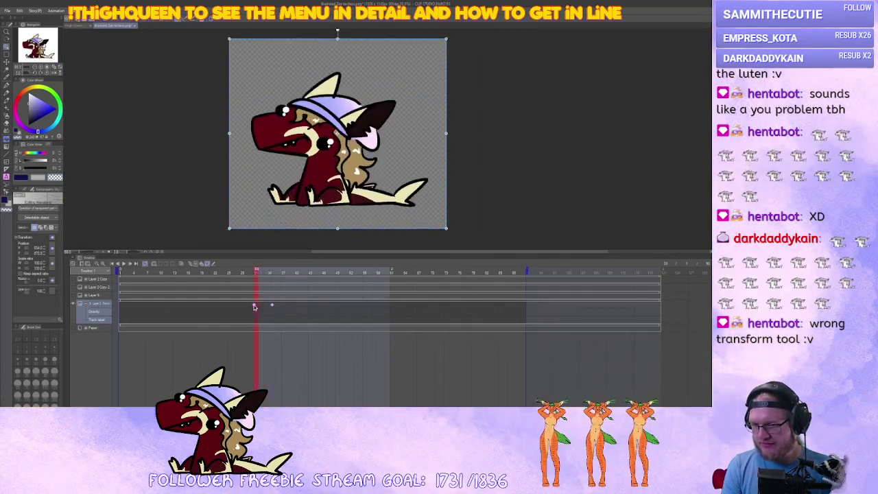
Paste the full-size keyframe four frames after the squash keyframe and play the animation
{"action": "left_click", "coordinate": [292, 309]}
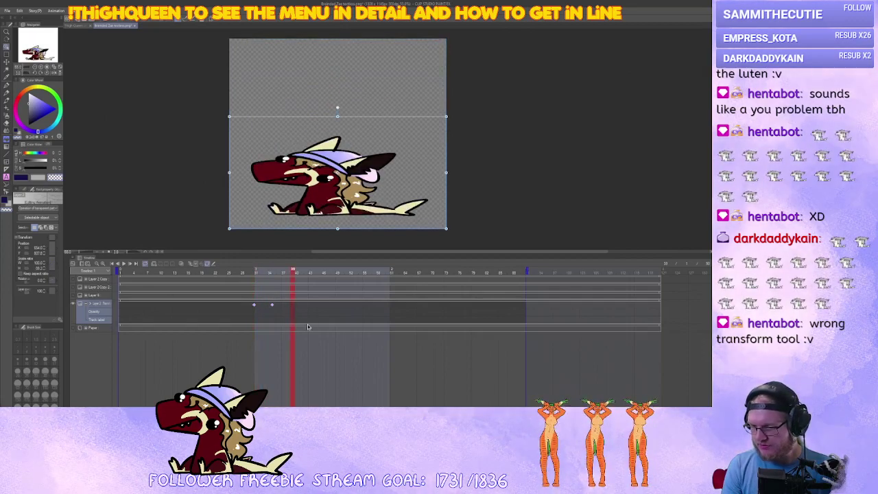
{"action": "key", "text": "ctrl+v"}
{"action": "left_click", "coordinate": [129, 306]}
{"action": "left_click", "coordinate": [124, 264]}
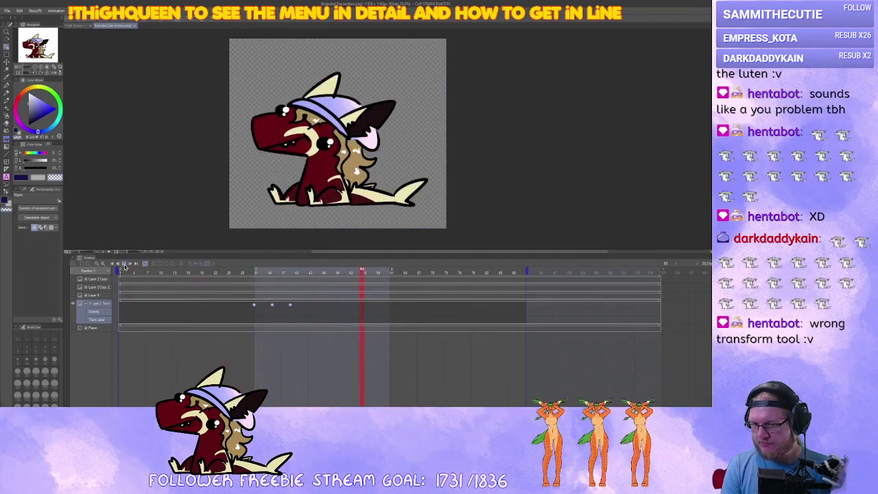
{"action": "left_click", "coordinate": [124, 265]}
Flatten the squash keyframe to about 47% height and stretch the character at the following keyframe to about 120% height
{"action": "left_click", "coordinate": [272, 307]}
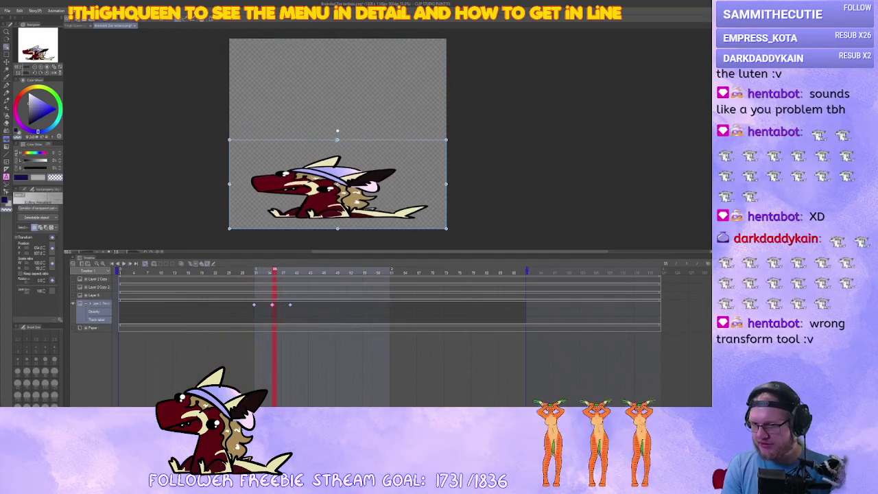
{"action": "left_click", "coordinate": [291, 306]}
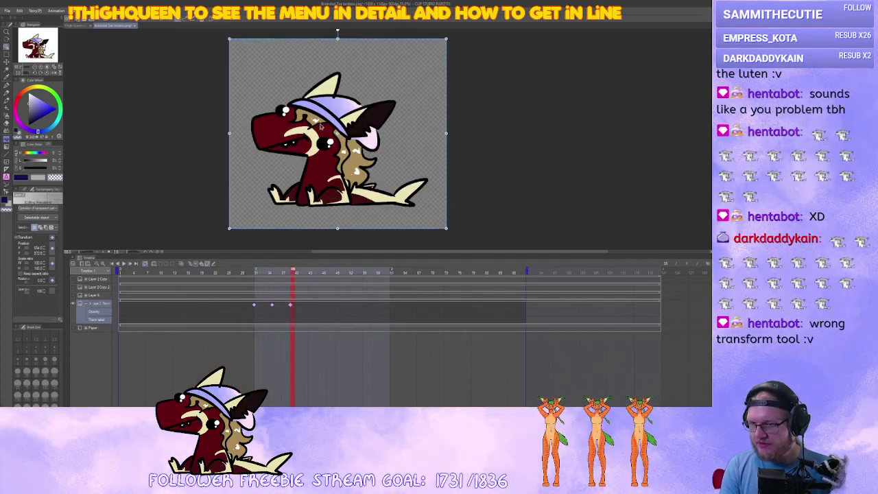
{"action": "left_click_drag", "start_coordinate": [337, 31], "coordinate": [337, 35]}
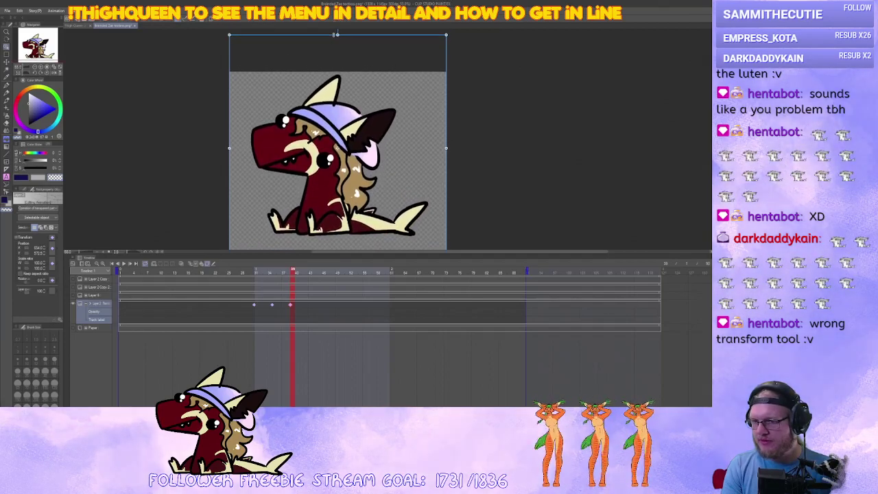
Paste a copy of the one-second full-size keyframe two frames after the stretch keyframe and play the animation
{"action": "left_click", "coordinate": [255, 306]}
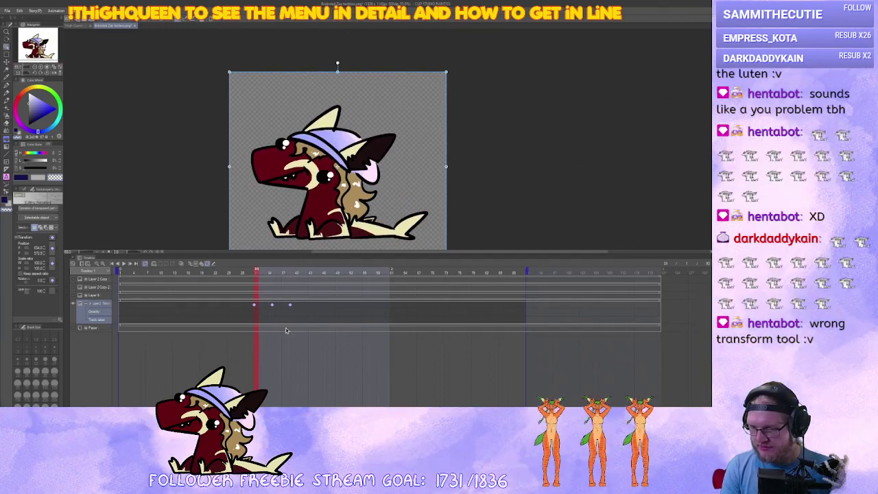
{"action": "left_click", "coordinate": [253, 306]}
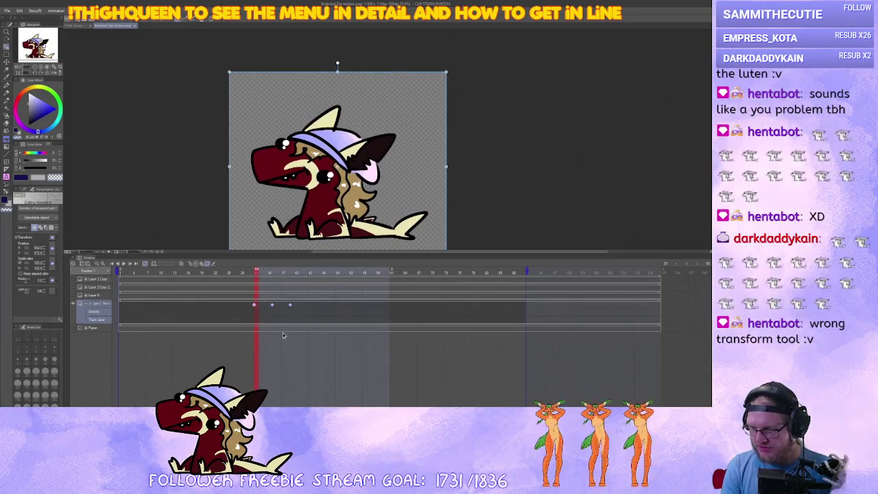
{"action": "left_click_drag", "start_coordinate": [301, 308], "coordinate": [298, 306]}
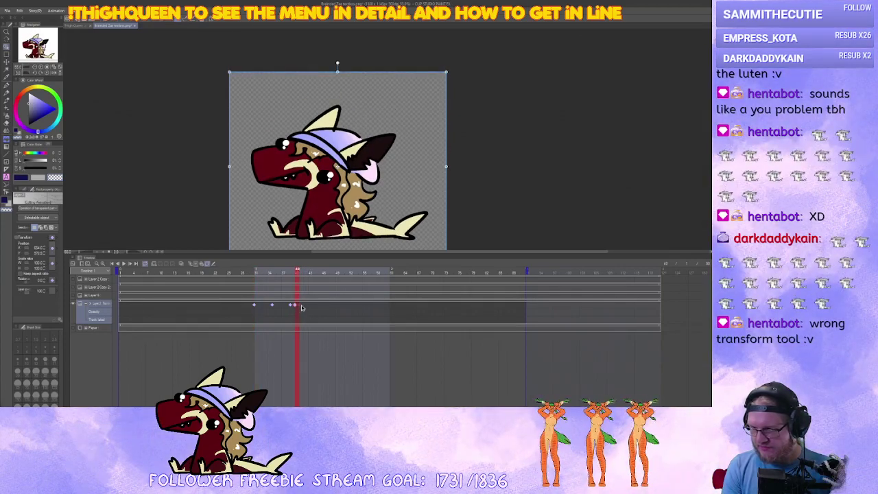
{"action": "left_click", "coordinate": [215, 309]}
{"action": "left_click", "coordinate": [123, 265]}
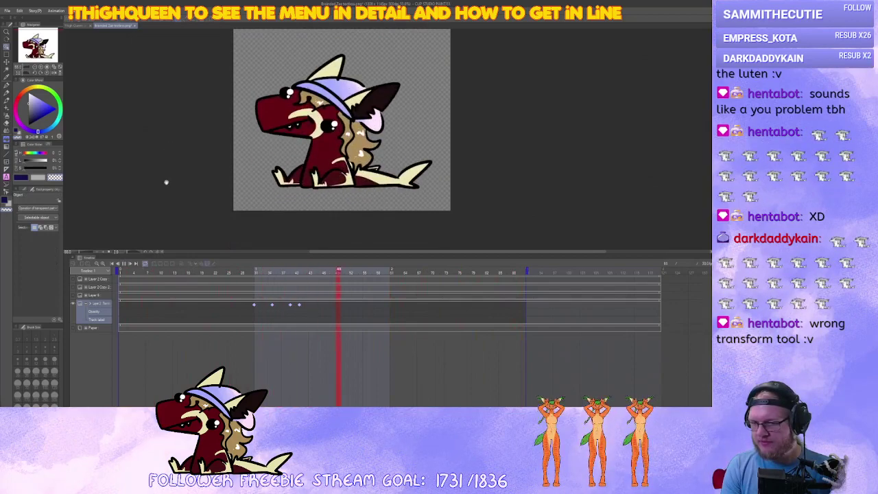
Lower the squashed character slightly toward the canvas's lower edge at the squash keyframe and replay the animation
{"action": "key", "text": "ctrl+t"}
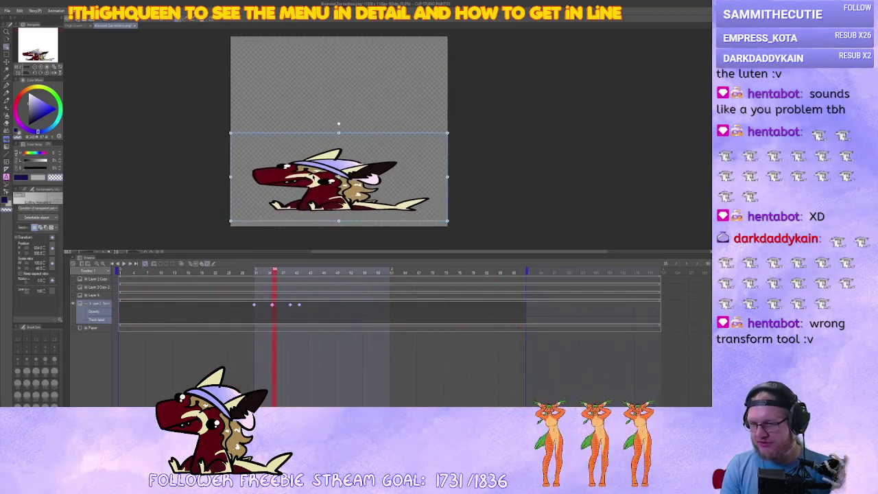
{"action": "left_click", "coordinate": [216, 306]}
{"action": "left_click", "coordinate": [129, 264]}
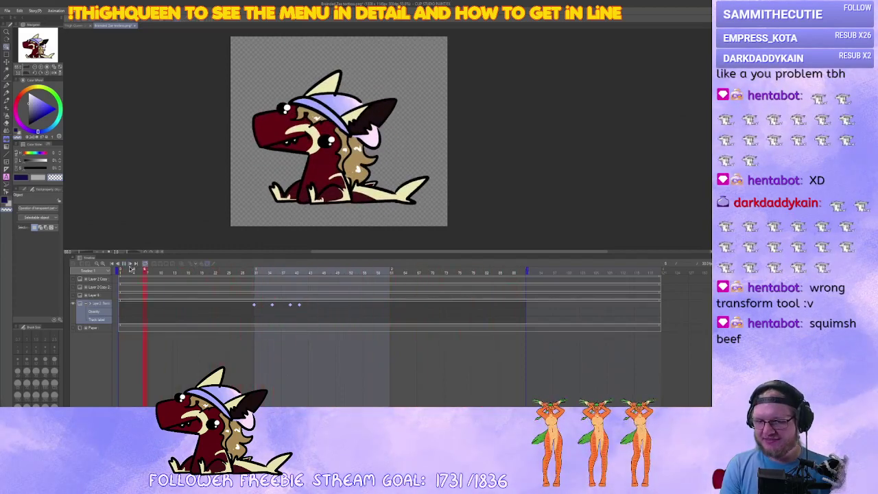
Shift all four squash-and-stretch keyframes about 20 frames further along the timeline so the last lies on the two-second mark
{"action": "left_click", "coordinate": [254, 304]}
{"action": "left_click", "coordinate": [299, 306]}
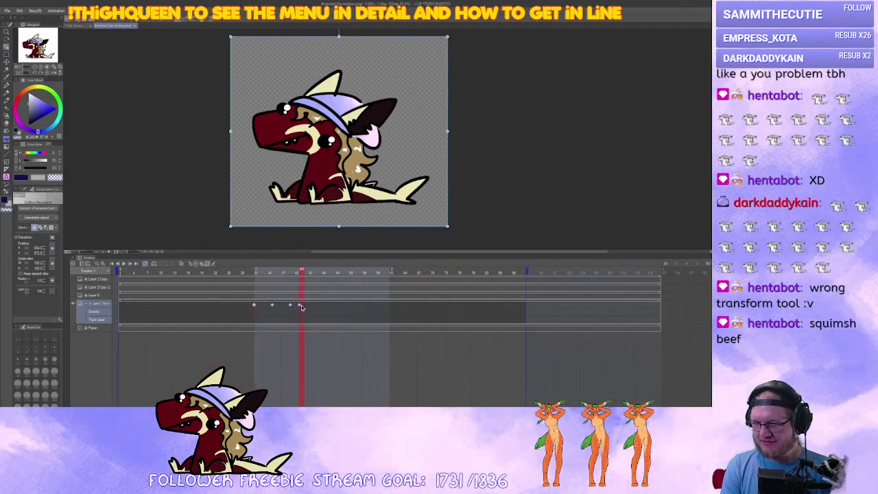
{"action": "left_click", "coordinate": [290, 304], "text": "ctrl"}
{"action": "left_click", "coordinate": [272, 305], "text": "ctrl"}
{"action": "left_click", "coordinate": [299, 305], "text": "ctrl"}
{"action": "left_click_drag", "start_coordinate": [386, 304], "coordinate": [383, 306]}
Add a full-size transform keyframe shortly before the three-second mark and move it to about frame 83
{"action": "left_click", "coordinate": [502, 308]}
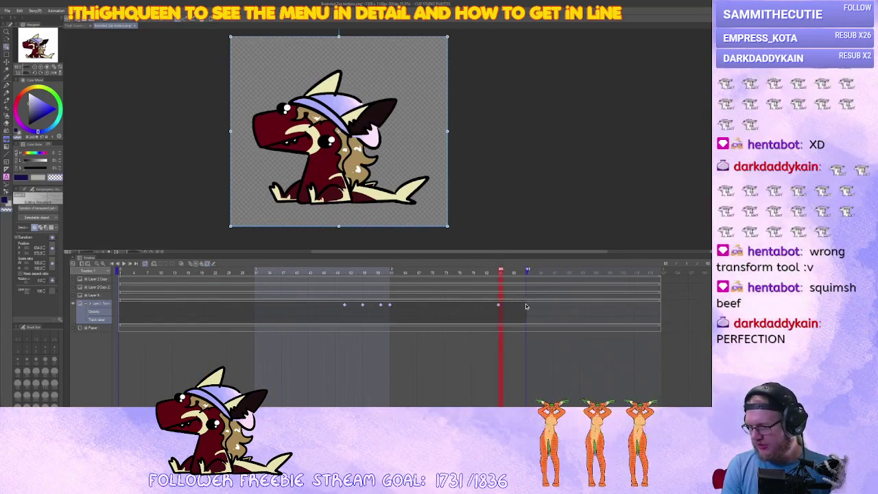
{"action": "left_click", "coordinate": [498, 306]}
{"action": "left_click_drag", "start_coordinate": [497, 305], "coordinate": [489, 306]}
Set the character's opacity to 0 just before the three-second mark and play the animation
{"action": "left_click", "coordinate": [523, 308]}
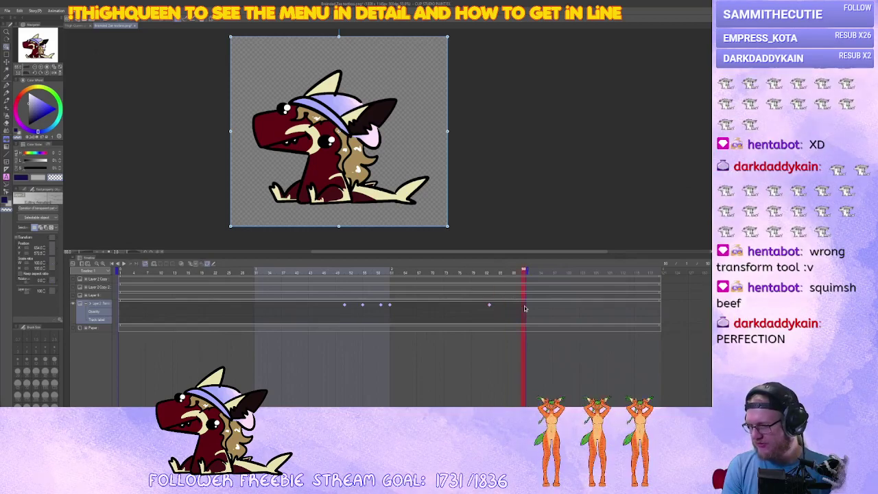
{"action": "left_click_drag", "start_coordinate": [33, 291], "coordinate": [21, 295]}
{"action": "left_click", "coordinate": [124, 263]}
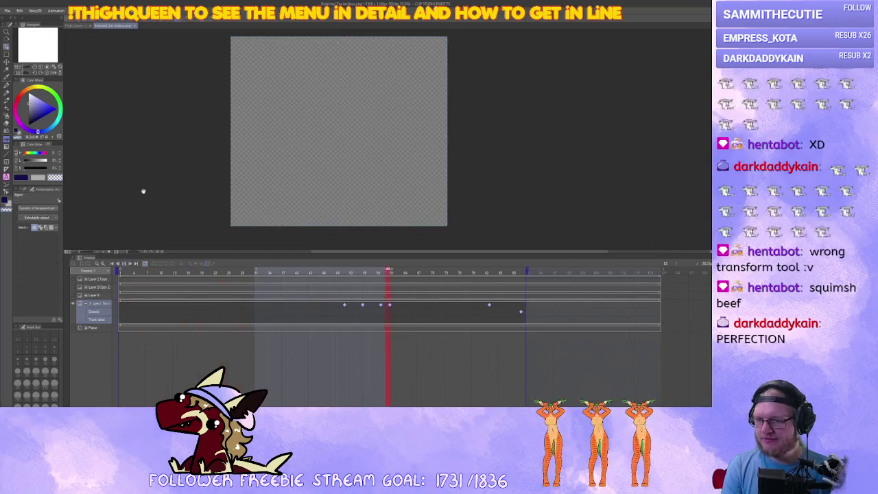
{"action": "left_click", "coordinate": [124, 263]}
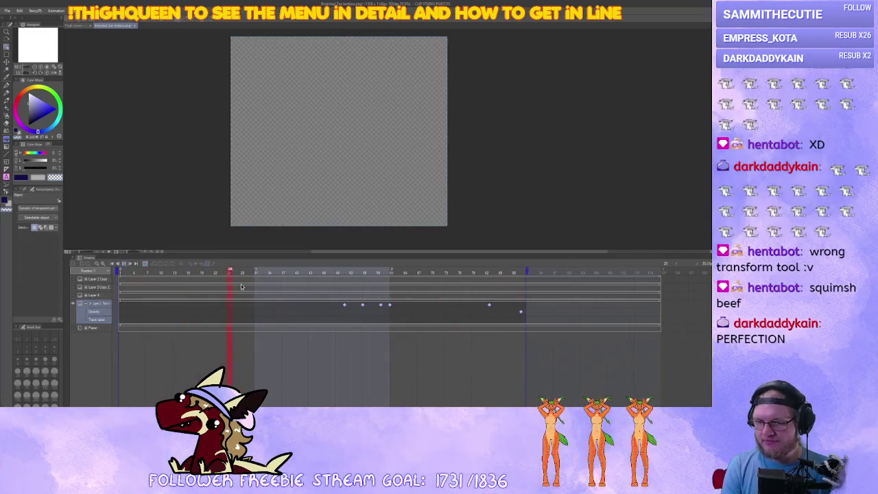
Set the opacity to 100 at the last transform keyframe near frame 83 and replay the animation to check the fade-out
{"action": "left_click", "coordinate": [521, 312]}
{"action": "left_click", "coordinate": [490, 307]}
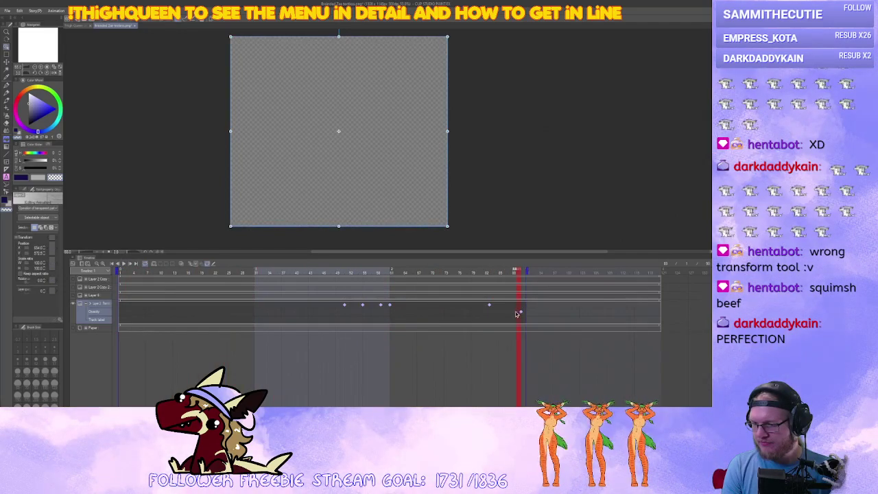
{"action": "left_click", "coordinate": [491, 314]}
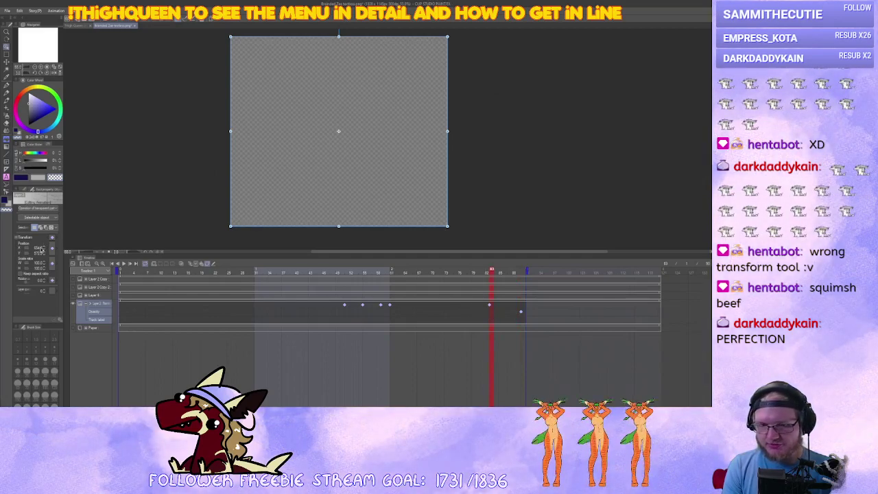
{"action": "left_click", "coordinate": [28, 291]}
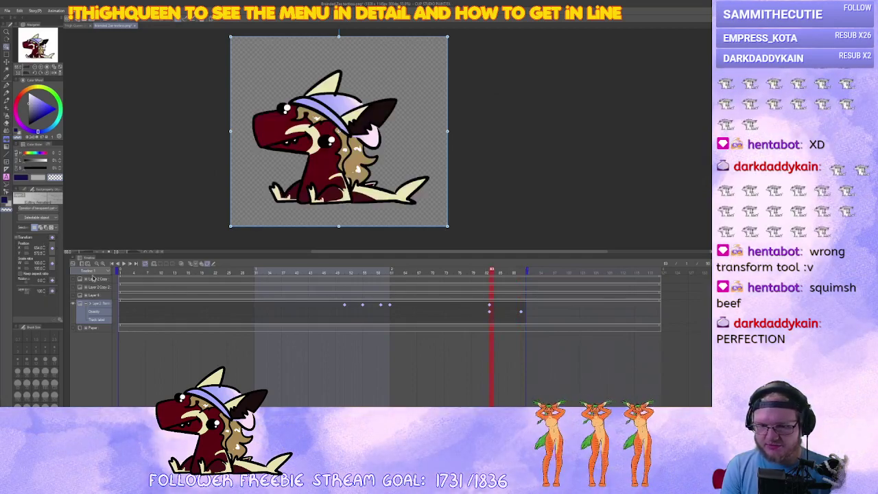
{"action": "left_click", "coordinate": [123, 264]}
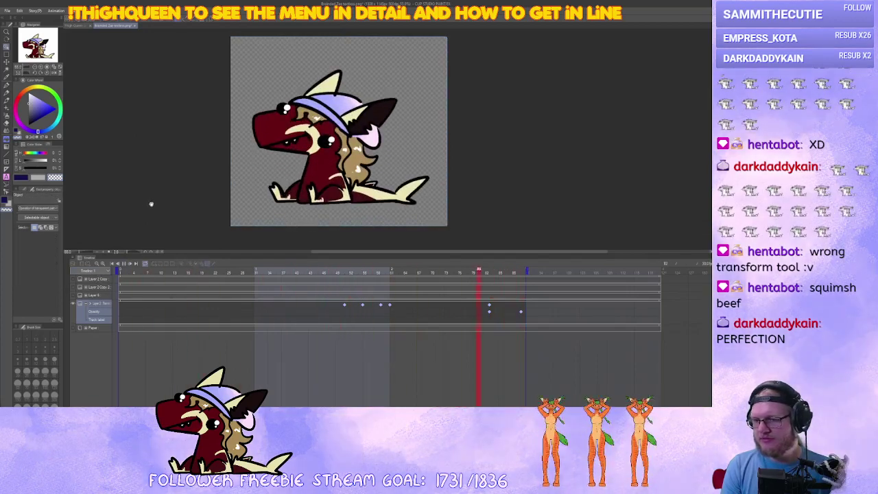
{"action": "left_click", "coordinate": [125, 265]}
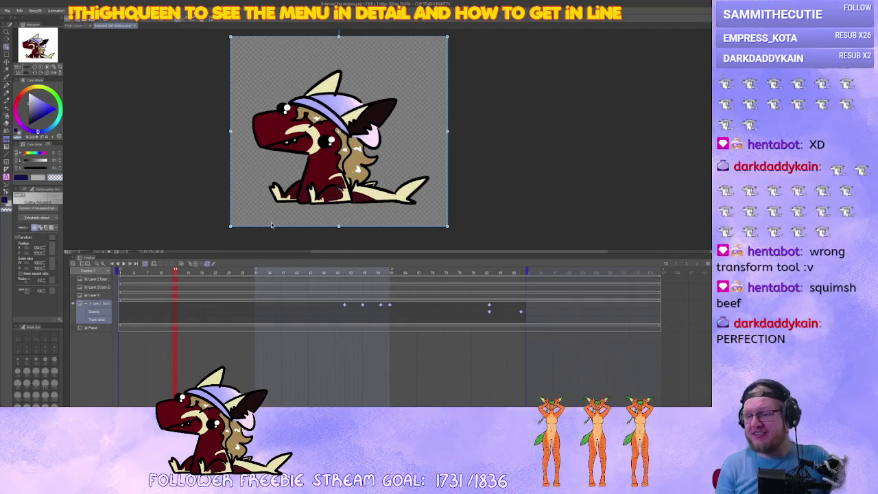
Extend the playback range to the four-second mark and shift the four squash-and-stretch keyframes about eight frames earlier
{"action": "left_click_drag", "start_coordinate": [528, 270], "coordinate": [662, 275]}
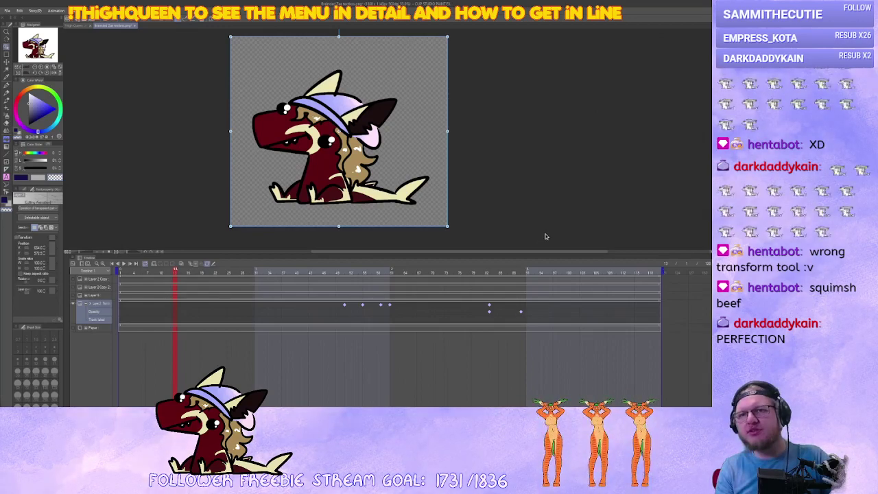
{"action": "left_click", "coordinate": [344, 306]}
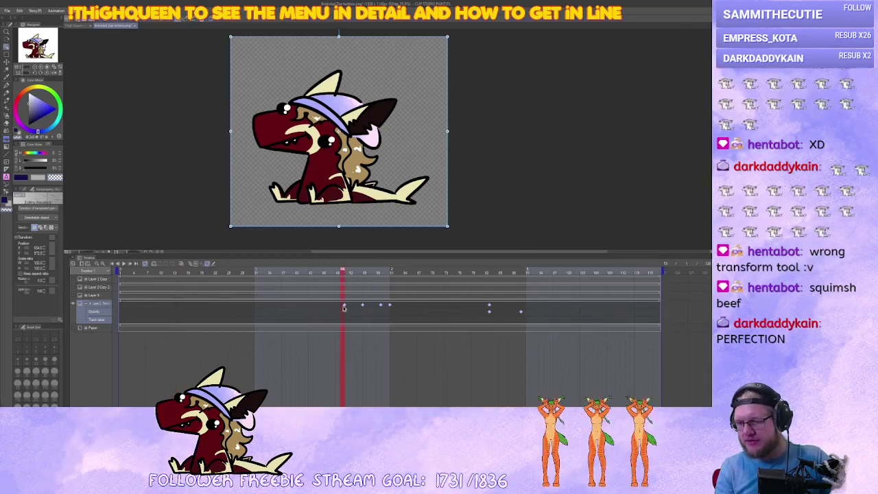
{"action": "left_click", "coordinate": [390, 306]}
{"action": "left_click", "coordinate": [382, 306]}
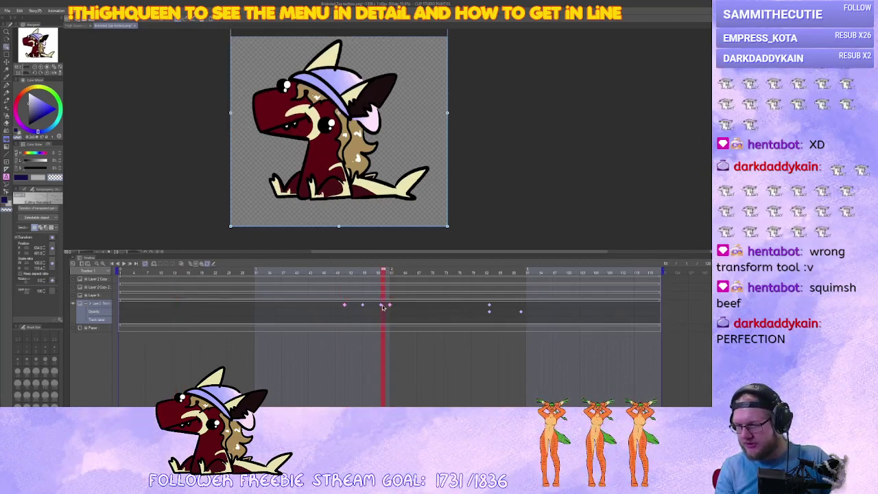
{"action": "left_click", "coordinate": [364, 307]}
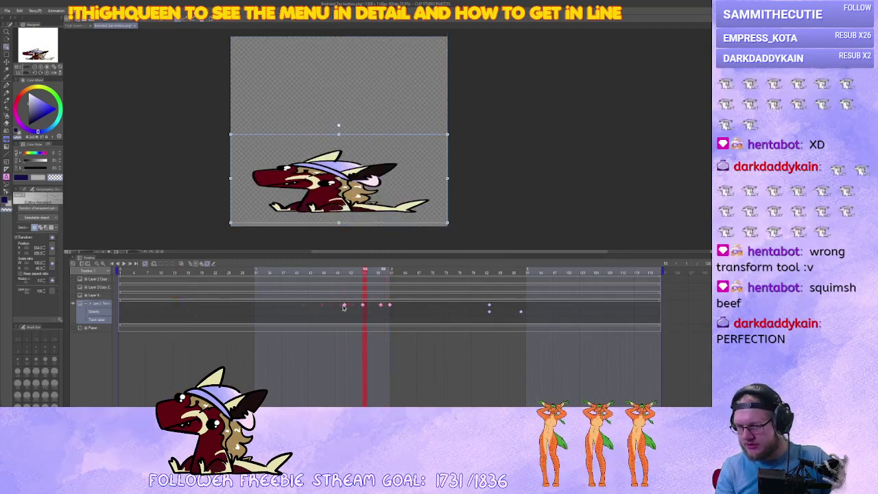
{"action": "left_click_drag", "start_coordinate": [308, 314], "coordinate": [295, 310]}
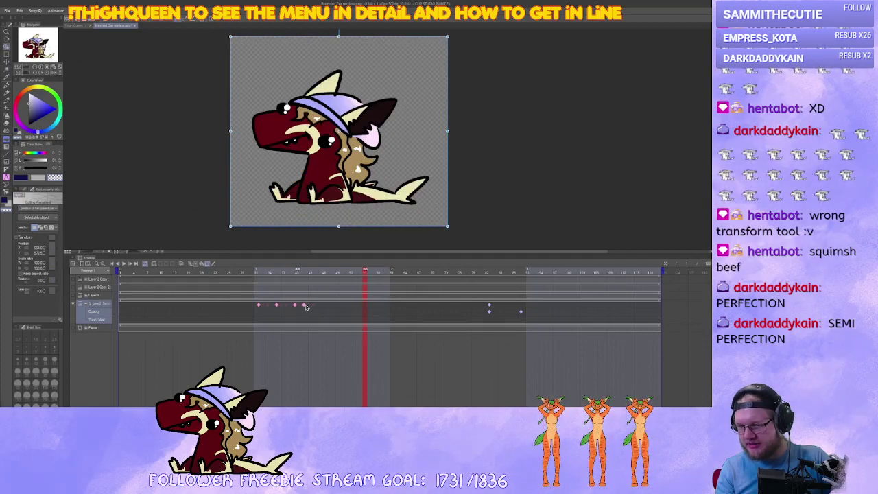
{"action": "left_click_drag", "start_coordinate": [296, 304], "coordinate": [346, 306]}
Shift both opacity keyframes about 30 frames along so the fade-out finishes at the timeline's end, and replay the animation
{"action": "left_click_drag", "start_coordinate": [520, 311], "coordinate": [652, 312]}
{"action": "left_click_drag", "start_coordinate": [490, 311], "coordinate": [654, 315]}
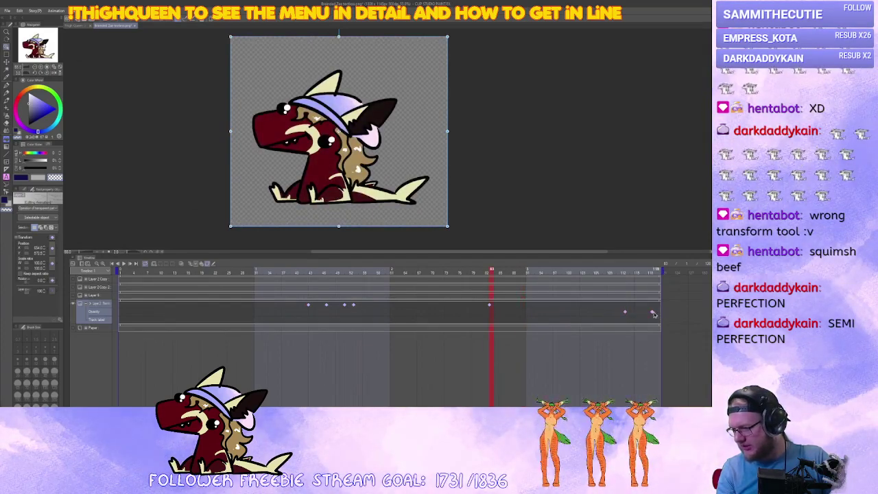
{"action": "left_click", "coordinate": [658, 314]}
{"action": "left_click_drag", "start_coordinate": [659, 314], "coordinate": [663, 314]}
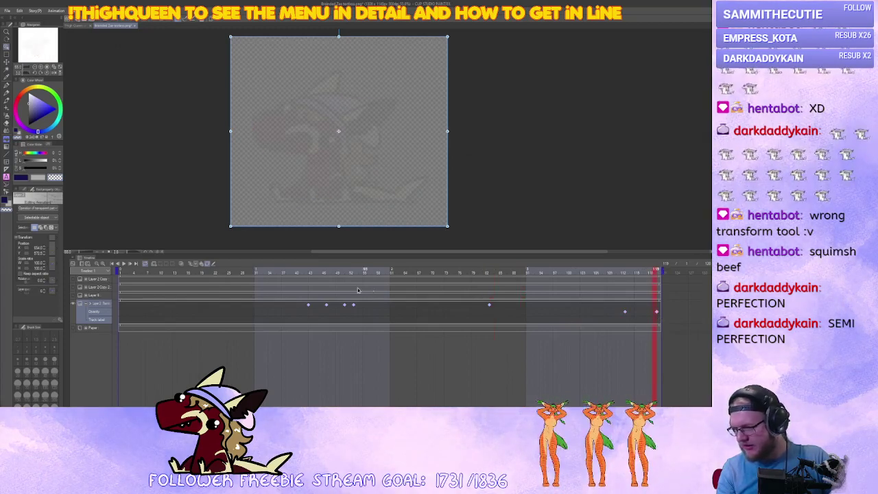
{"action": "left_click", "coordinate": [124, 309]}
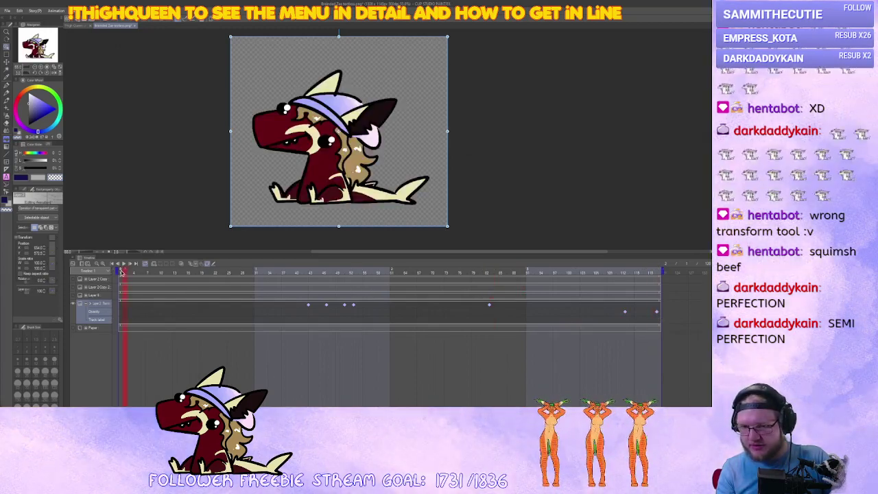
{"action": "left_click", "coordinate": [124, 264]}
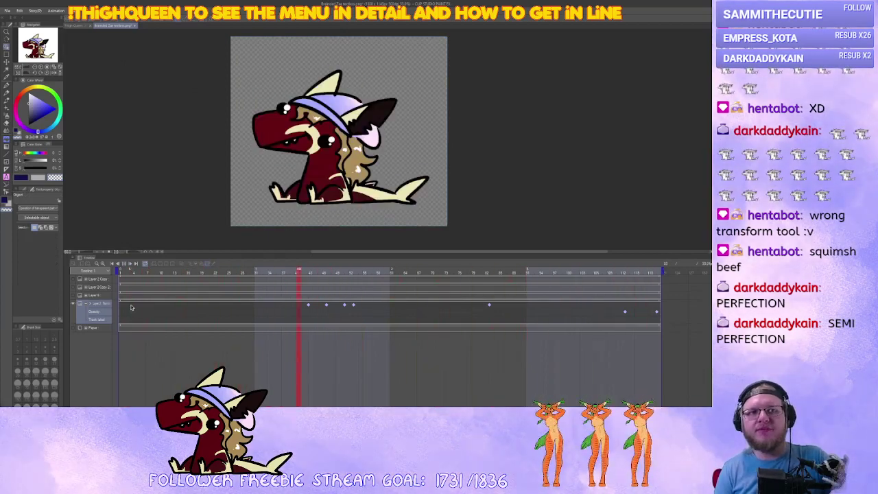
{"action": "left_click", "coordinate": [125, 265]}
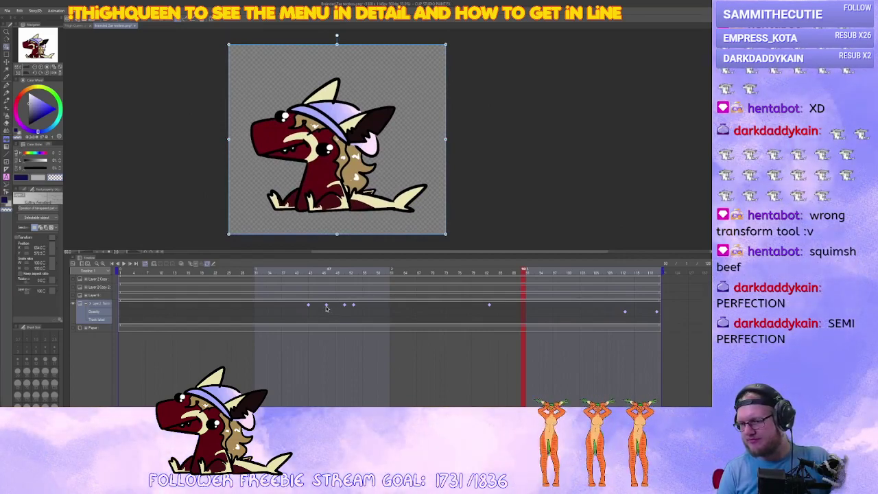
{"action": "left_click_drag", "start_coordinate": [211, 199], "coordinate": [205, 201]}
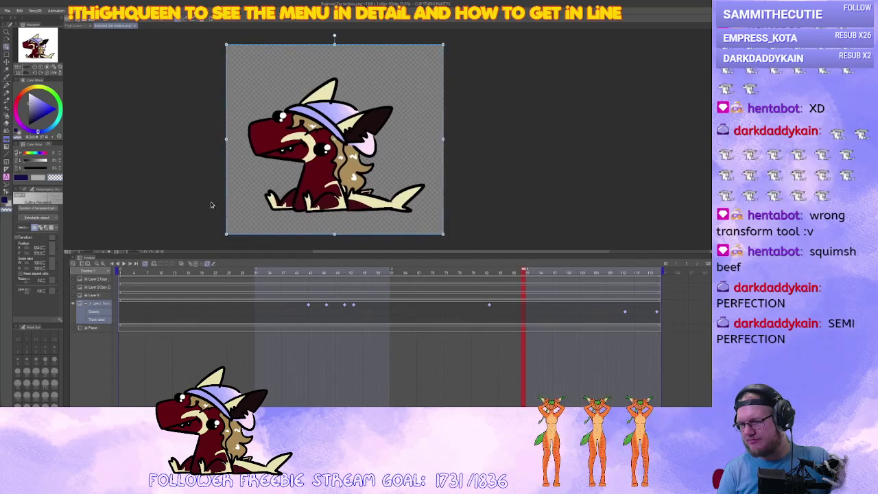
{"action": "left_click_drag", "start_coordinate": [443, 195], "coordinate": [533, 203]}
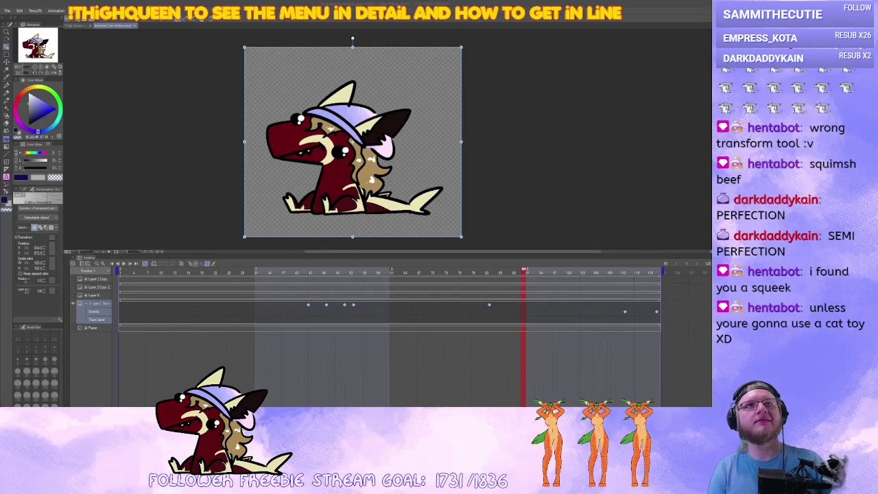
{"action": "left_click", "coordinate": [28, 45]}
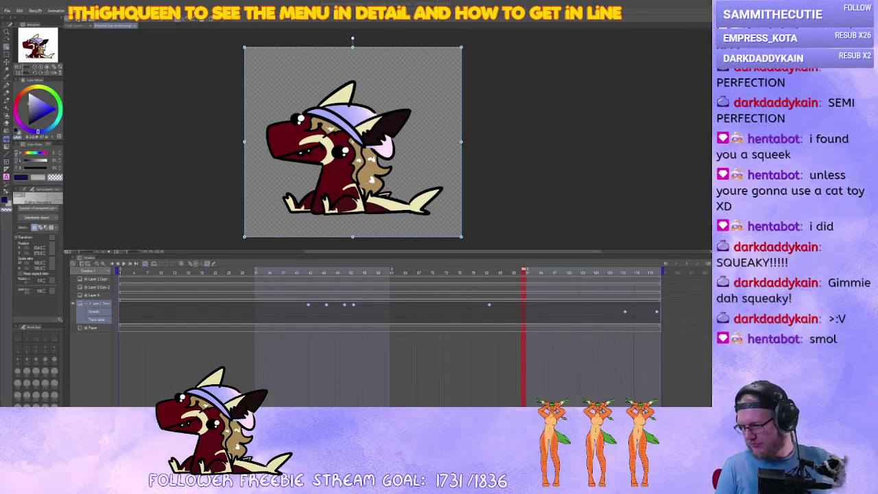
{"action": "left_click", "coordinate": [356, 307]}
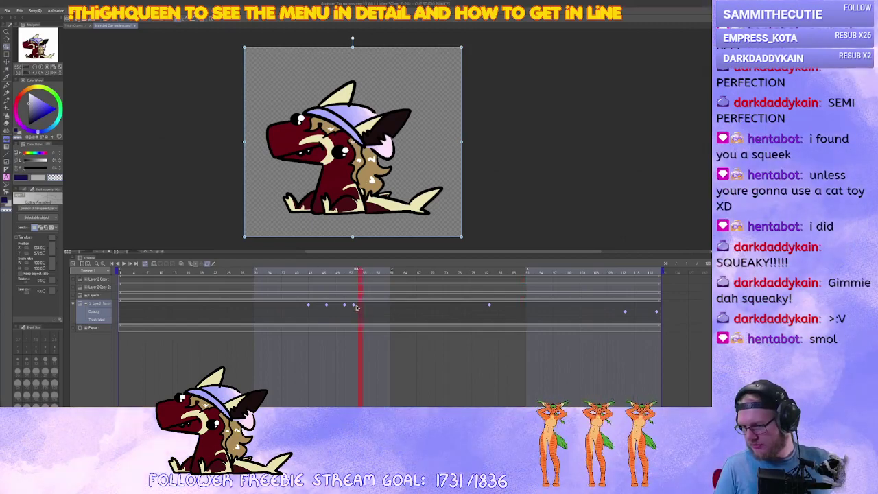
{"action": "left_click", "coordinate": [361, 308]}
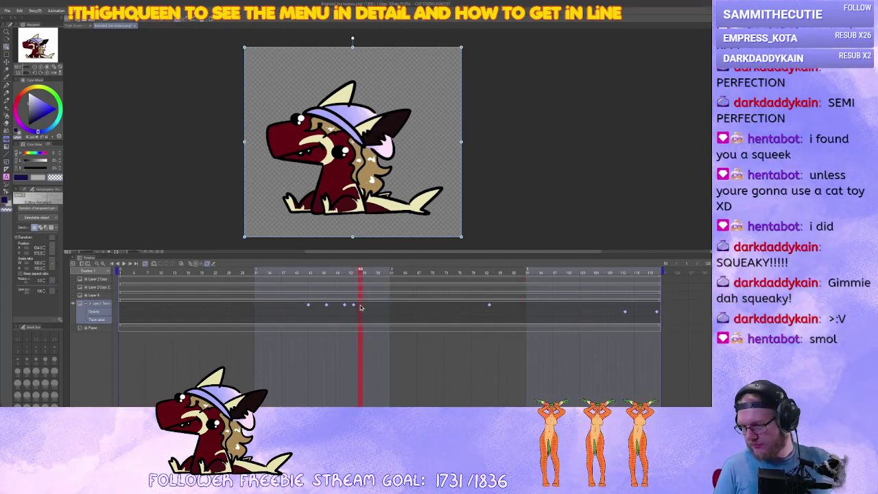
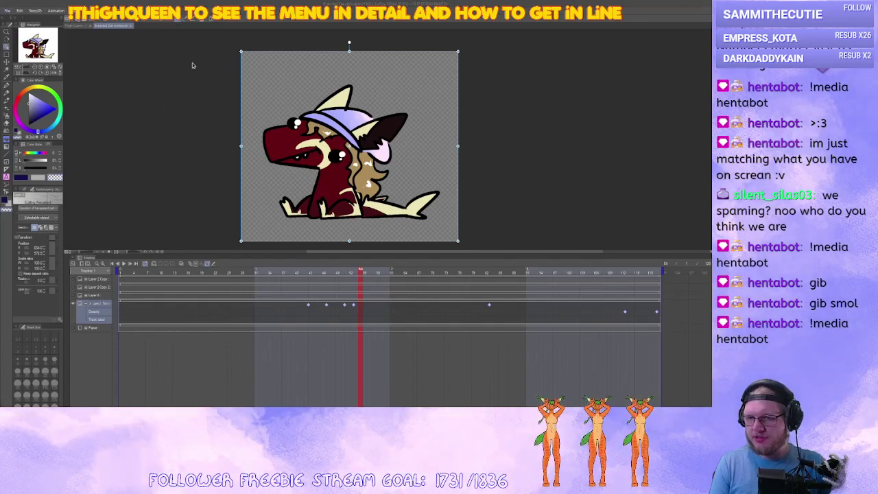
Switch to the still character document and crop its canvas to a square around the head and body, cutting off the tail tip
{"action": "key", "text": "ctrl+Tab"}
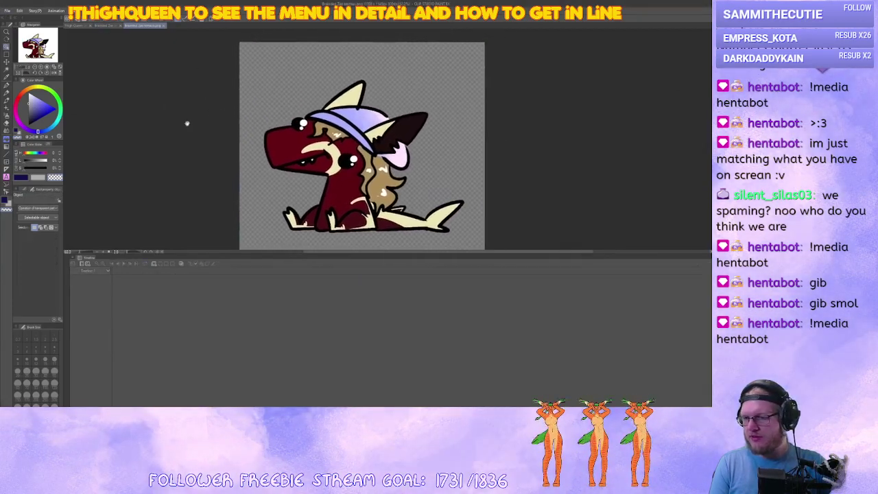
{"action": "left_click", "coordinate": [9, 55]}
{"action": "left_click_drag", "start_coordinate": [238, 60], "coordinate": [399, 221]}
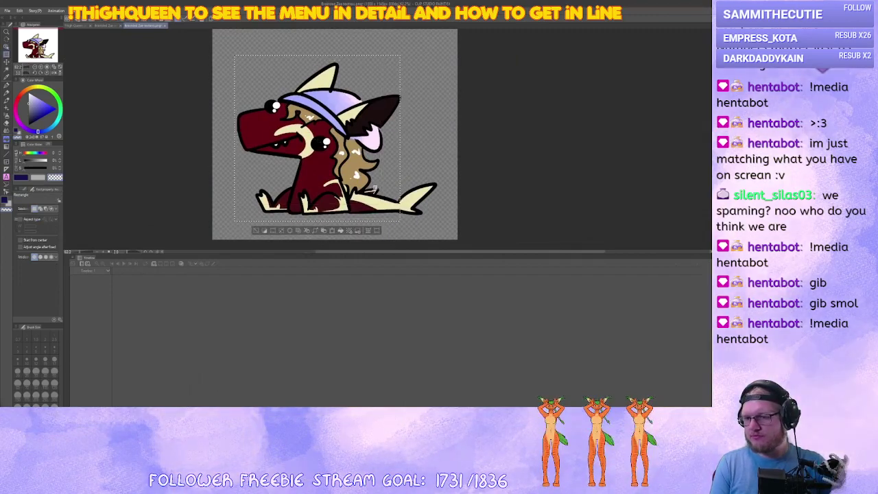
{"action": "left_click", "coordinate": [376, 230]}
{"action": "key", "text": "ctrl+z"}
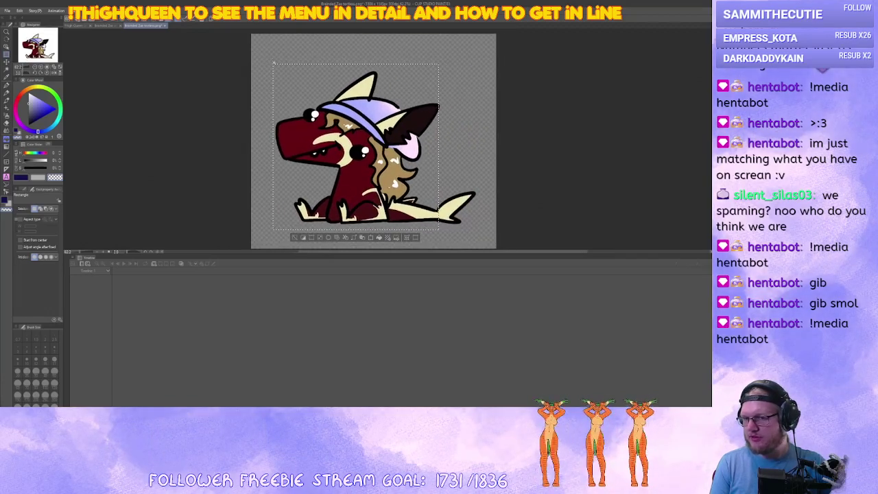
{"action": "left_click", "coordinate": [416, 237]}
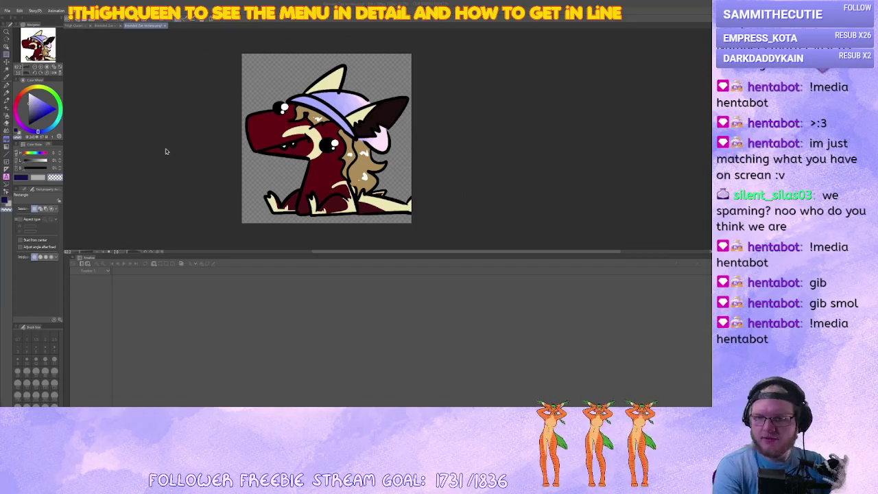
Examine the cropped character at very small and enlarged display sizes to judge how well it reads
{"action": "scroll", "coordinate": [204, 131], "scroll_direction": "down", "scroll_amount": 5}
{"action": "scroll", "coordinate": [205, 131], "scroll_direction": "up", "scroll_amount": 2}
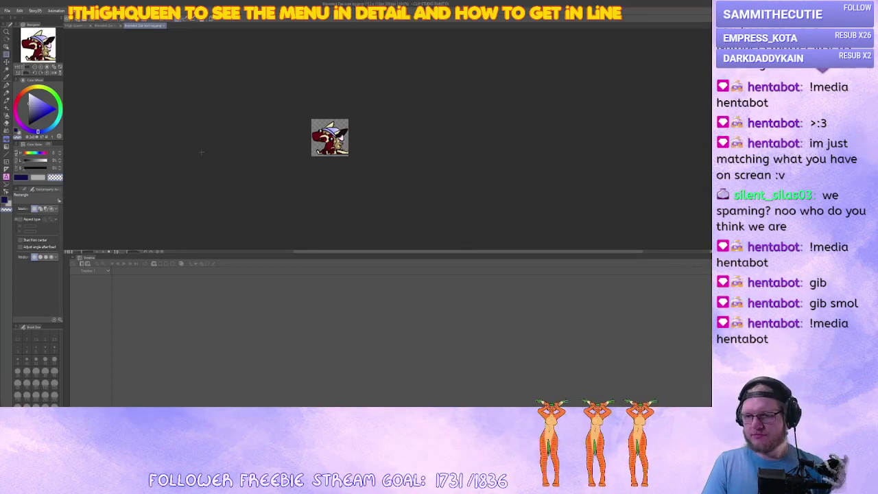
{"action": "key", "text": "ctrl+alt+0"}
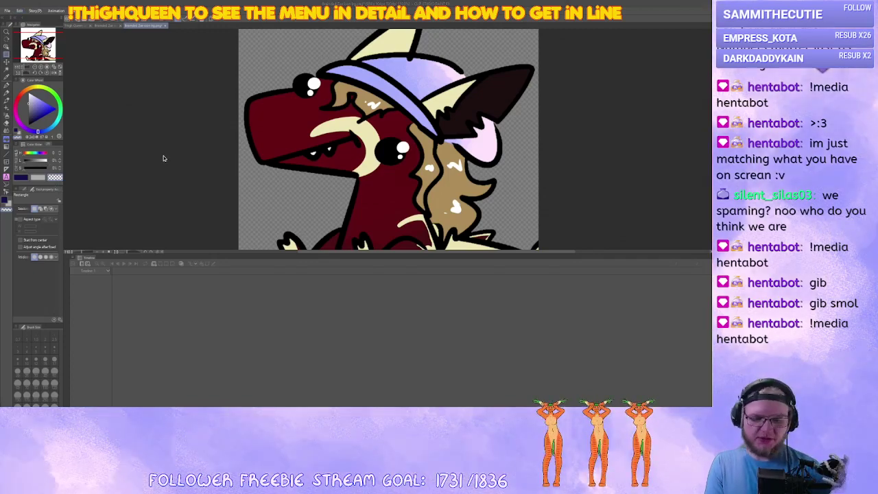
{"action": "key", "text": "ctrl+alt+0"}
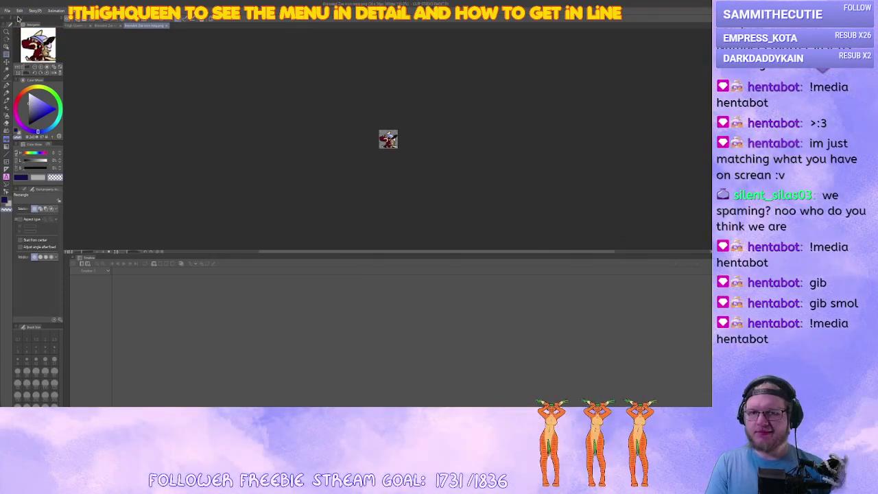
{"action": "key", "text": "ctrl+0"}
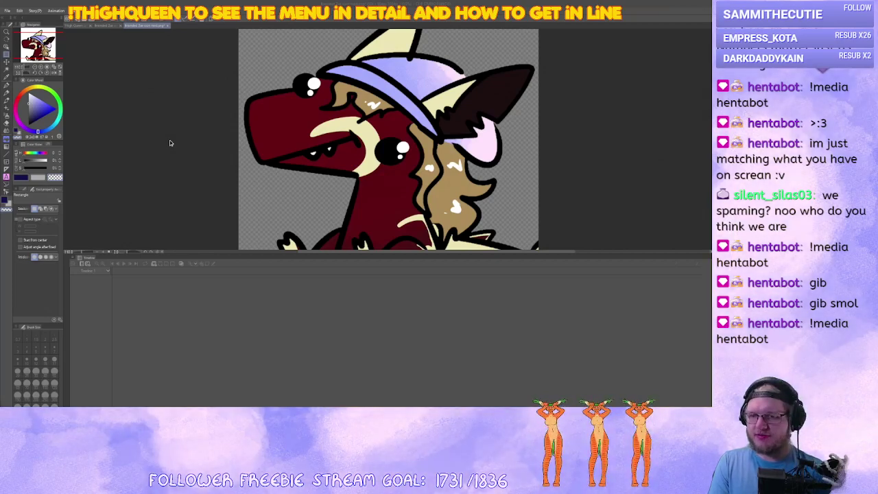
{"action": "key", "text": "ctrl+minus"}
{"action": "key", "text": "ctrl+minus"}
{"action": "key", "text": "ctrl+minus"}
{"action": "key", "text": "ctrl+minus"}
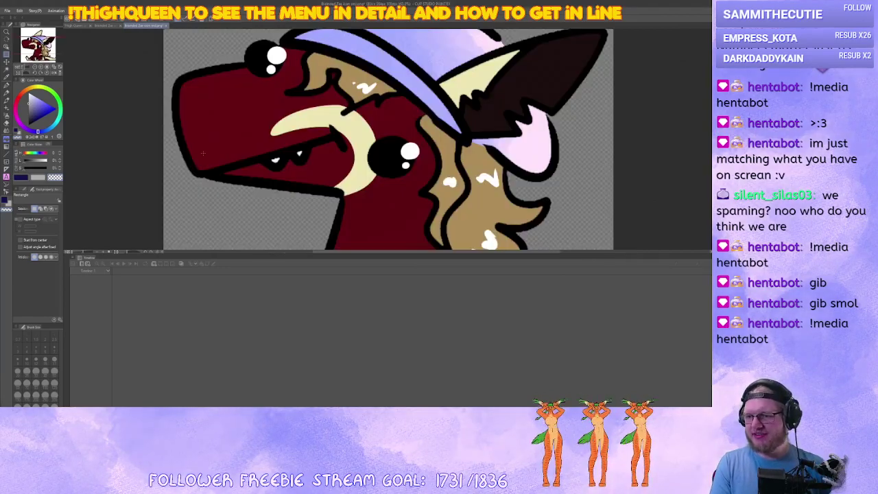
{"action": "left_click_drag", "start_coordinate": [170, 167], "coordinate": [197, 145]}
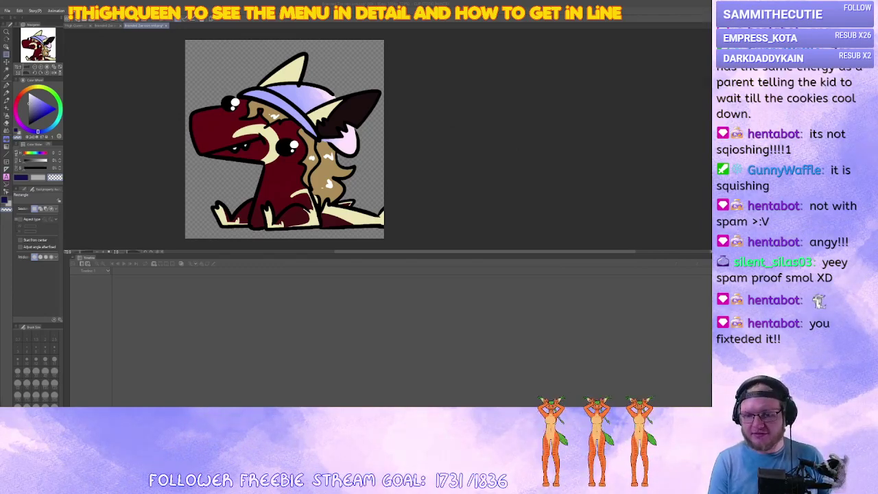
Hide the timeline and close both the cropped character document and the animation document
{"action": "left_click", "coordinate": [88, 263]}
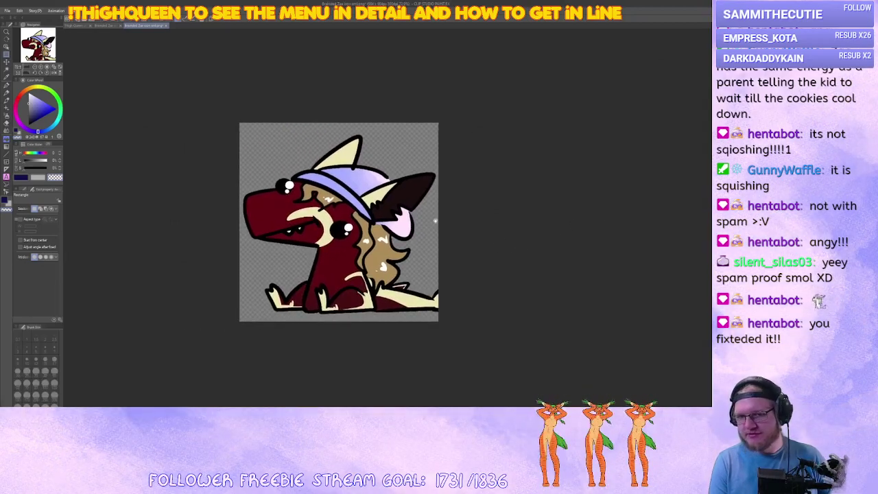
{"action": "left_click", "coordinate": [165, 25]}
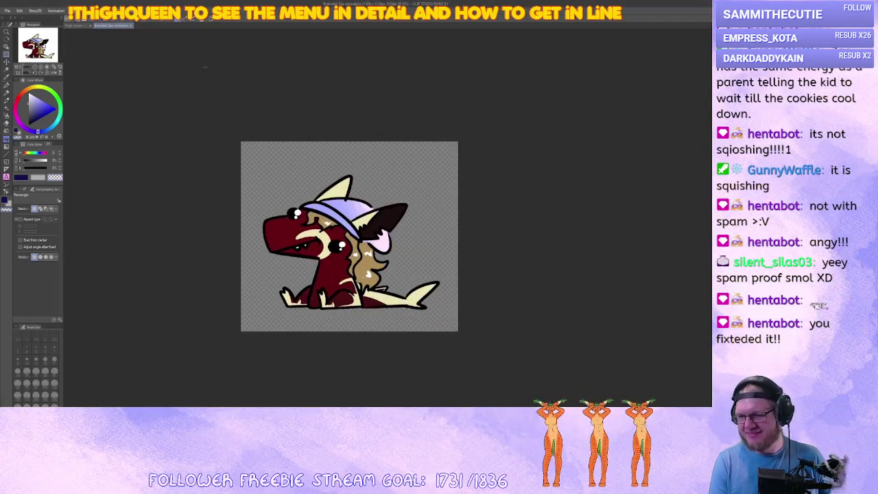
{"action": "left_click", "coordinate": [133, 26]}
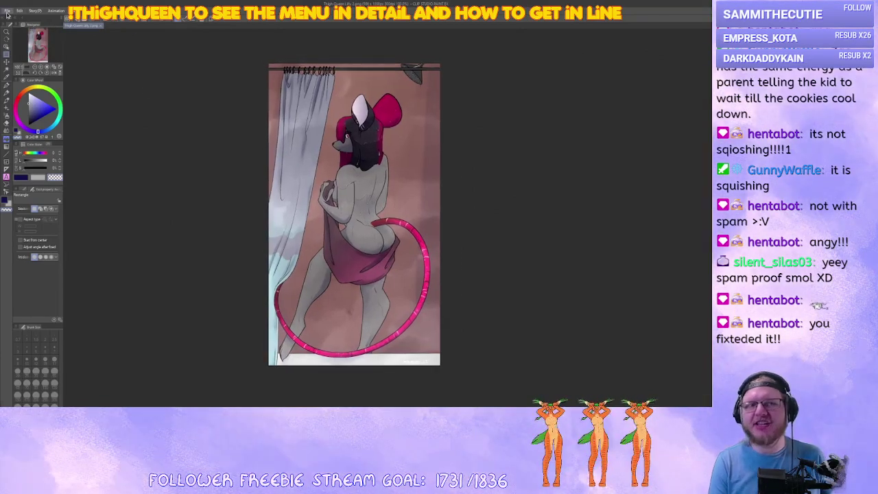